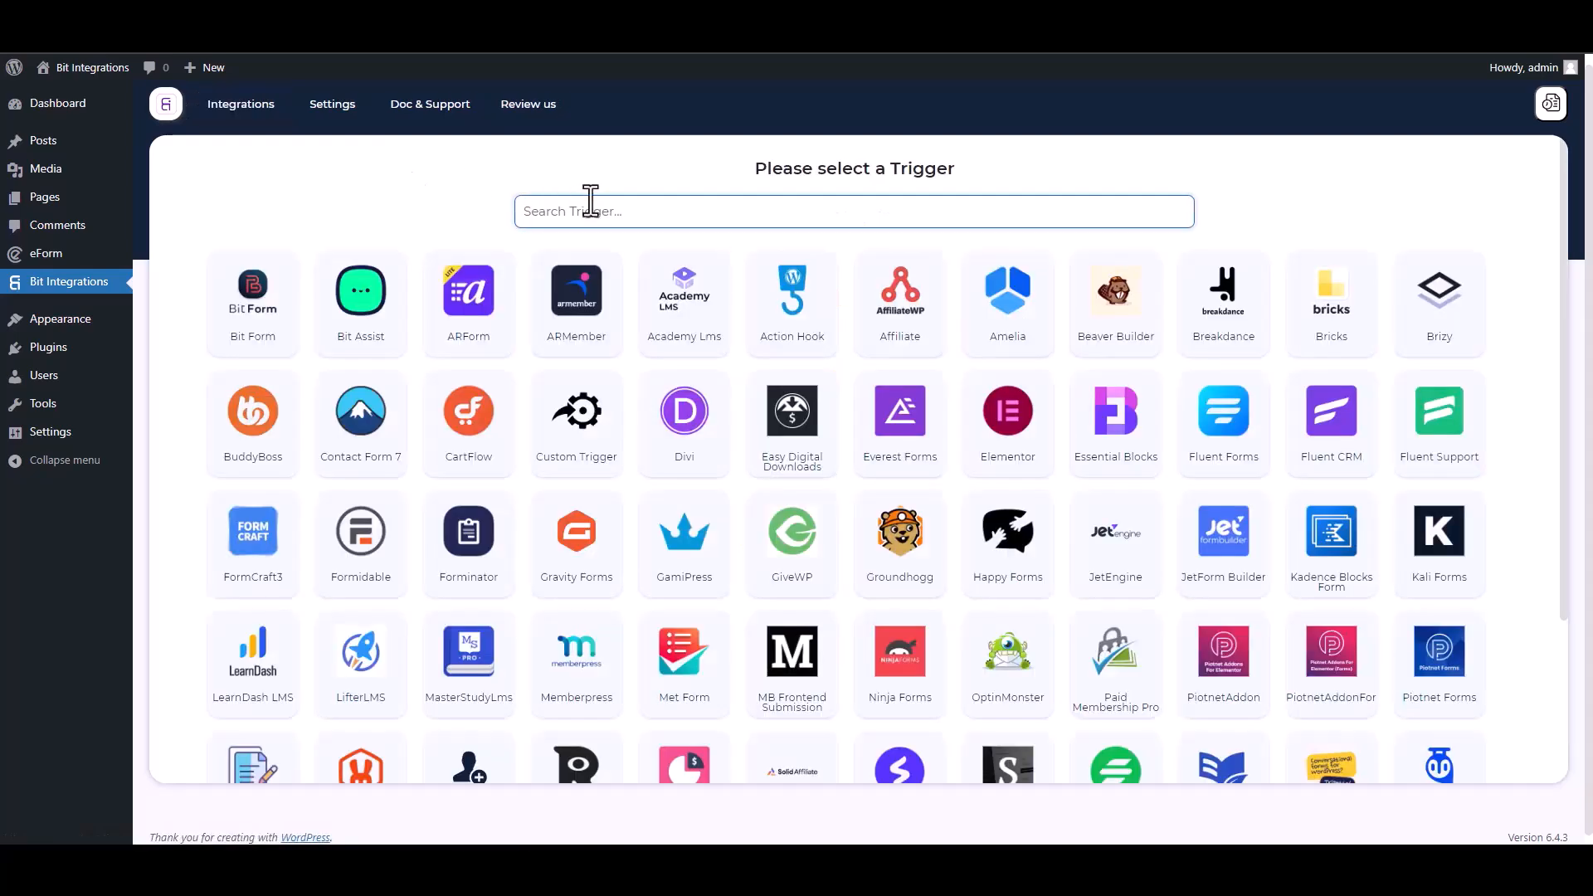
# - Choose eForm as the trigger, select its Bit Integrations form, and continue to the action selection
pyautogui.write('ef')
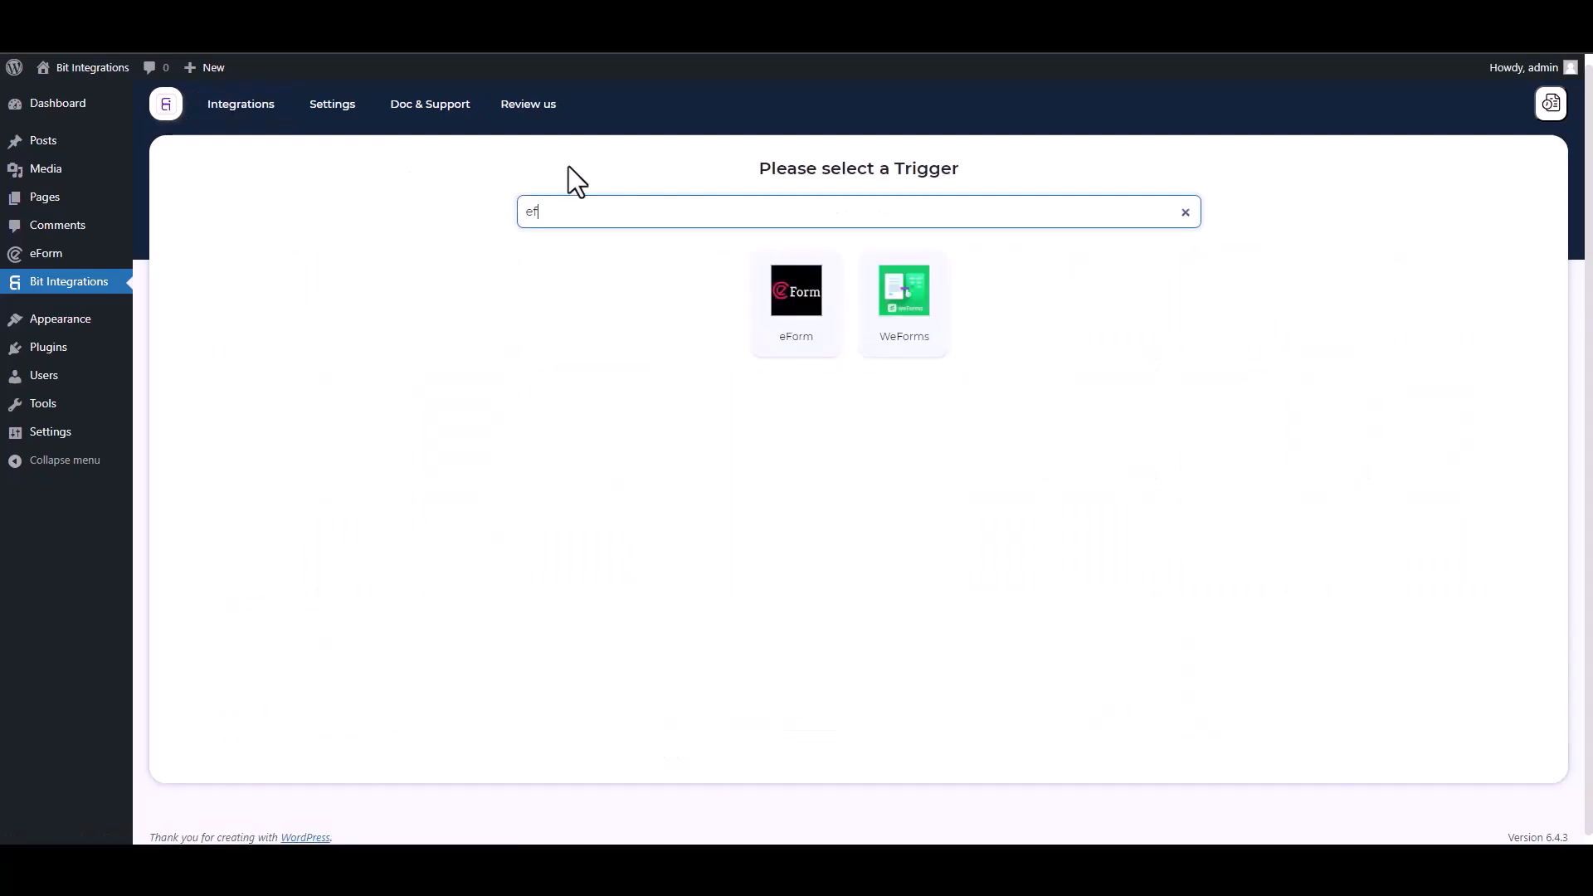
pyautogui.click(786, 312)
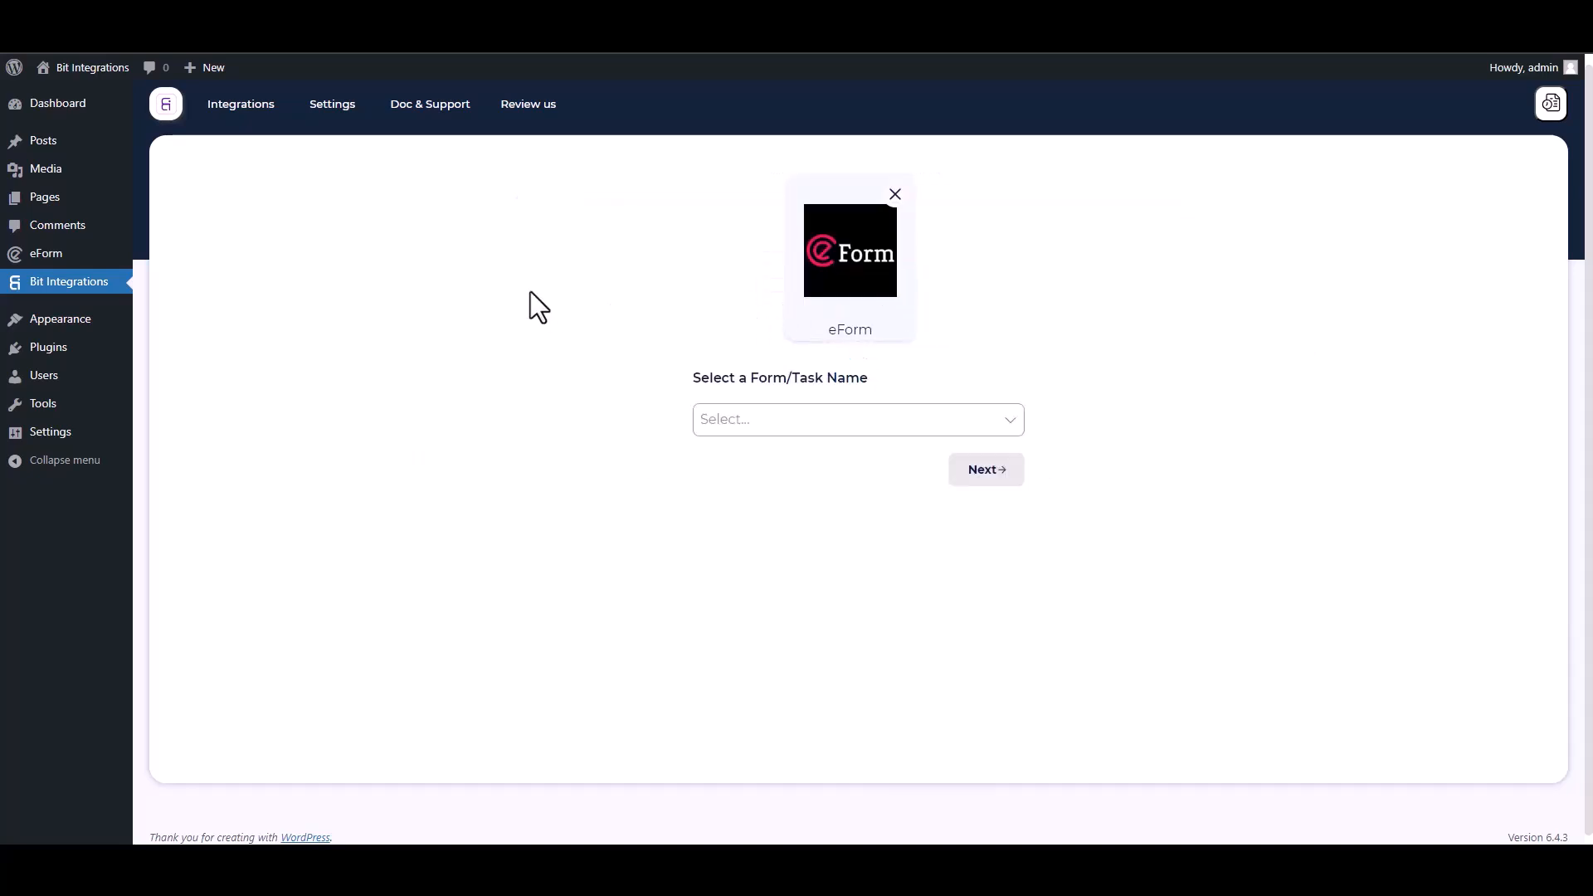
pyautogui.click(741, 411)
pyautogui.click(745, 456)
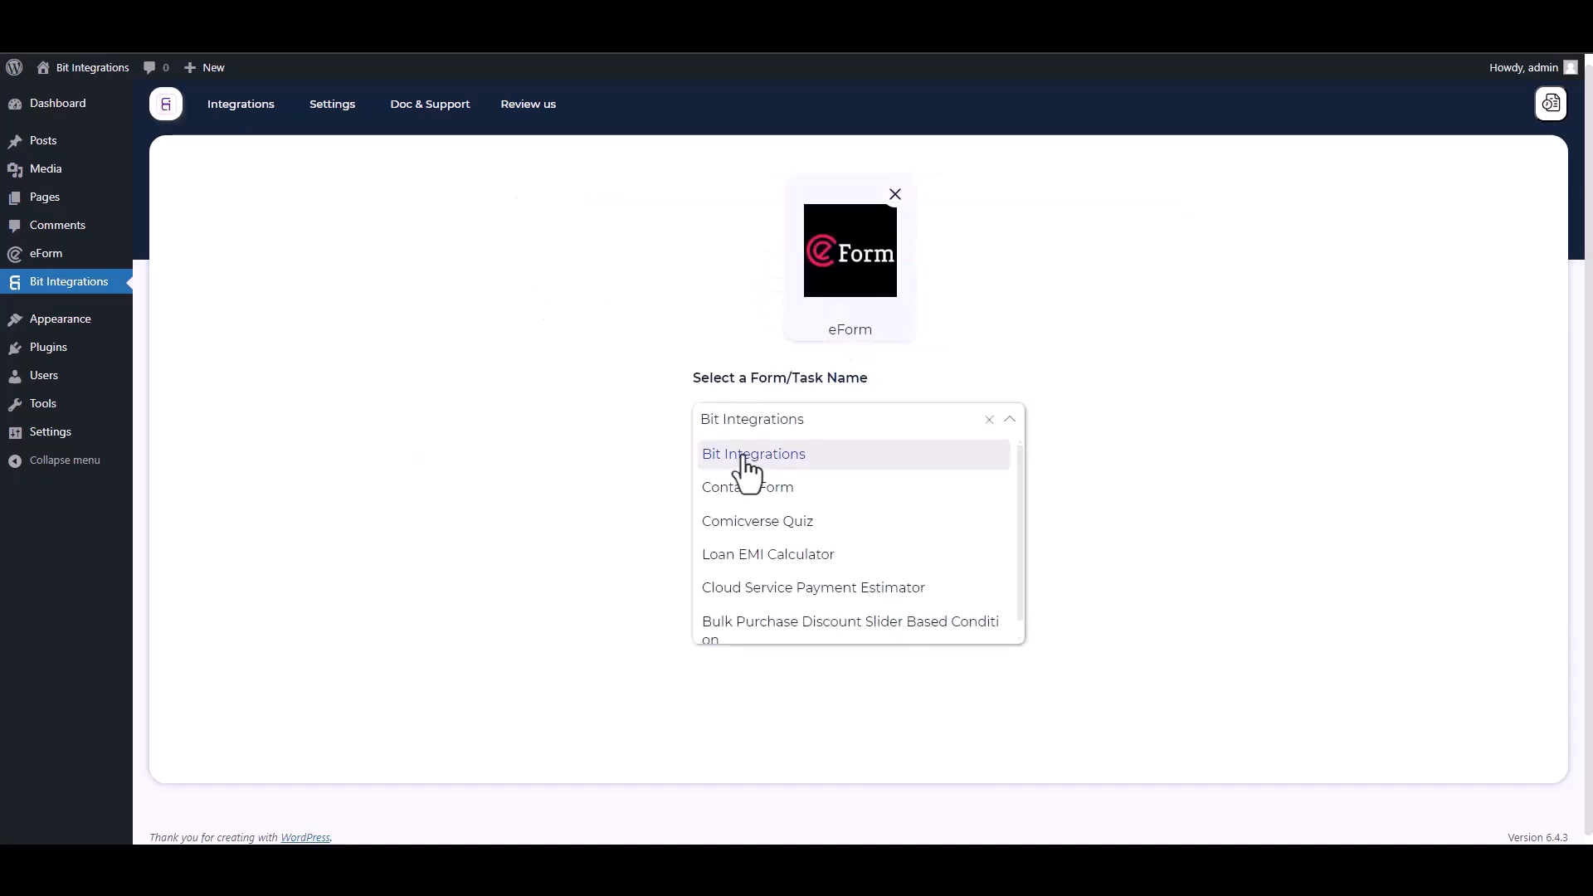
pyautogui.click(972, 471)
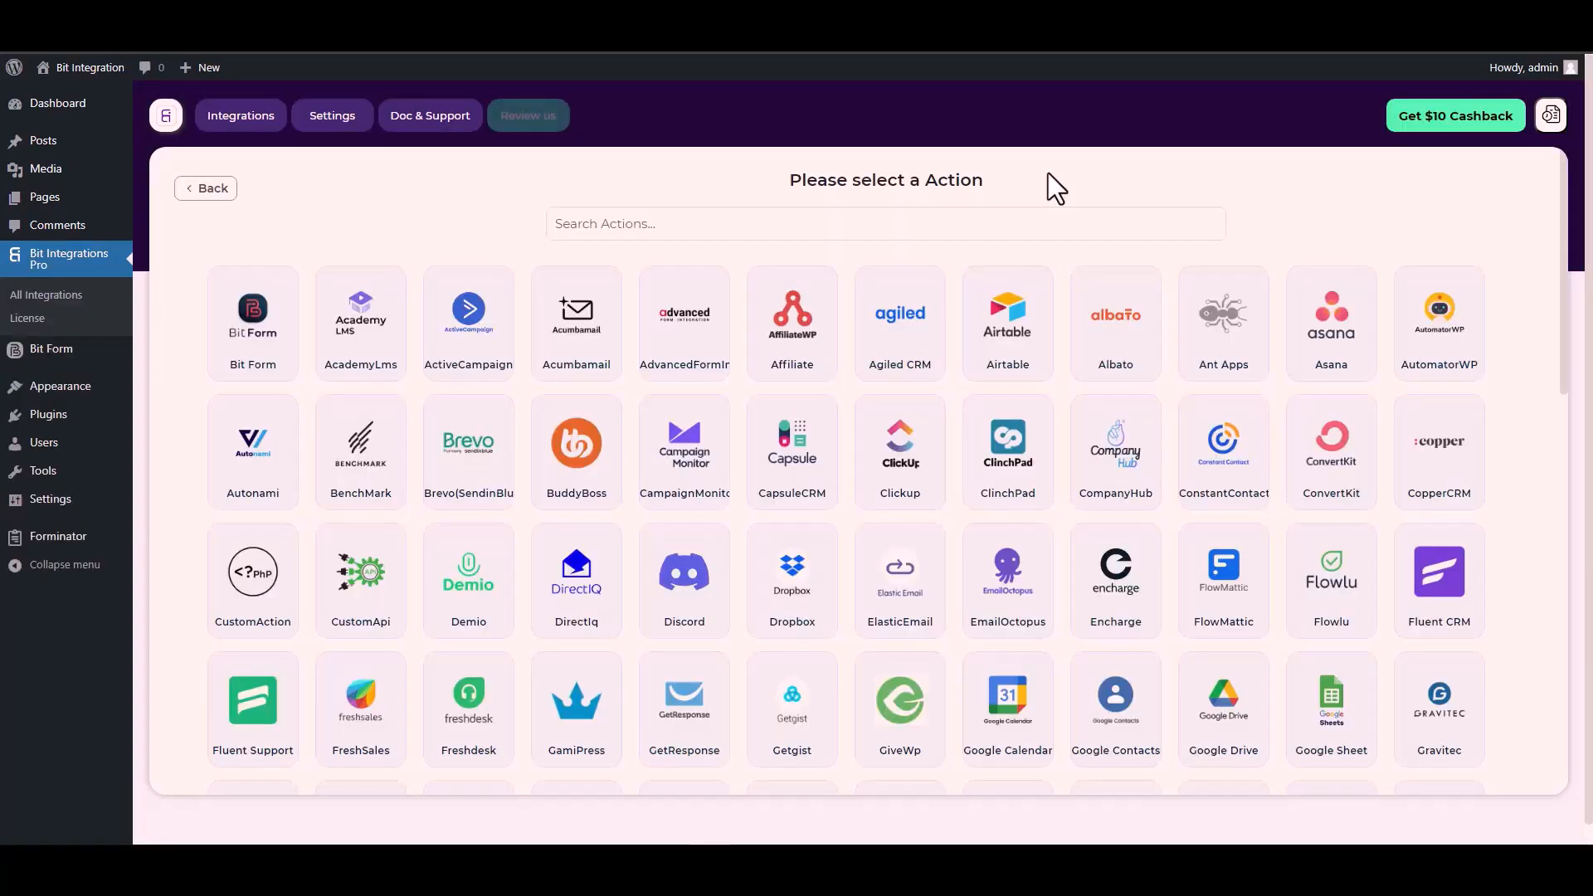
# - Search the actions for "cus" and choose CustomApi as the integration's action
pyautogui.click(972, 220)
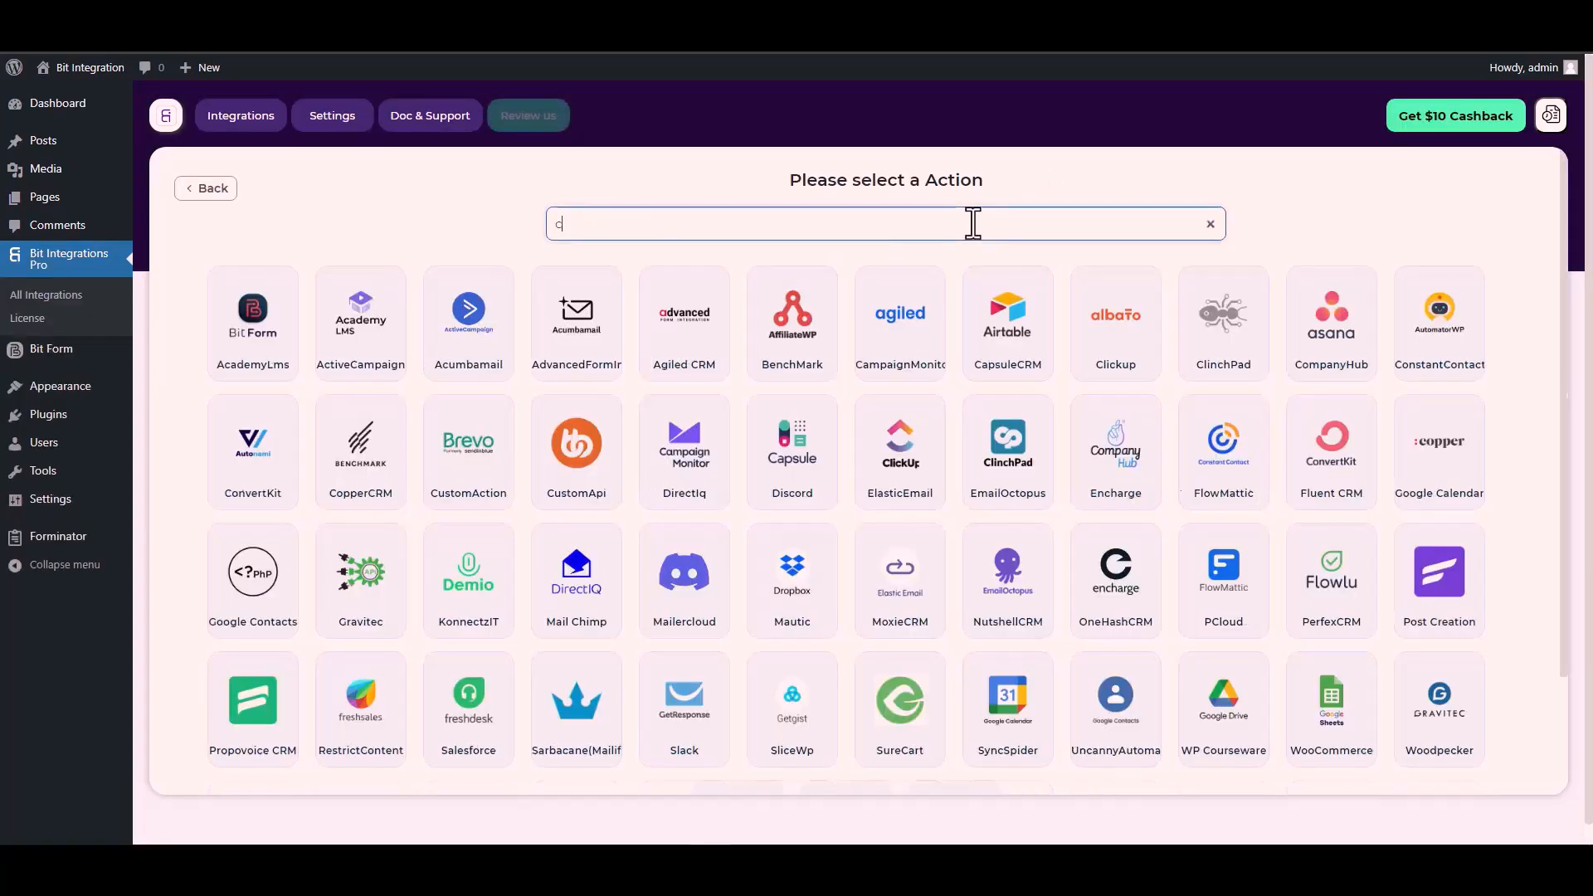
pyautogui.write('cus')
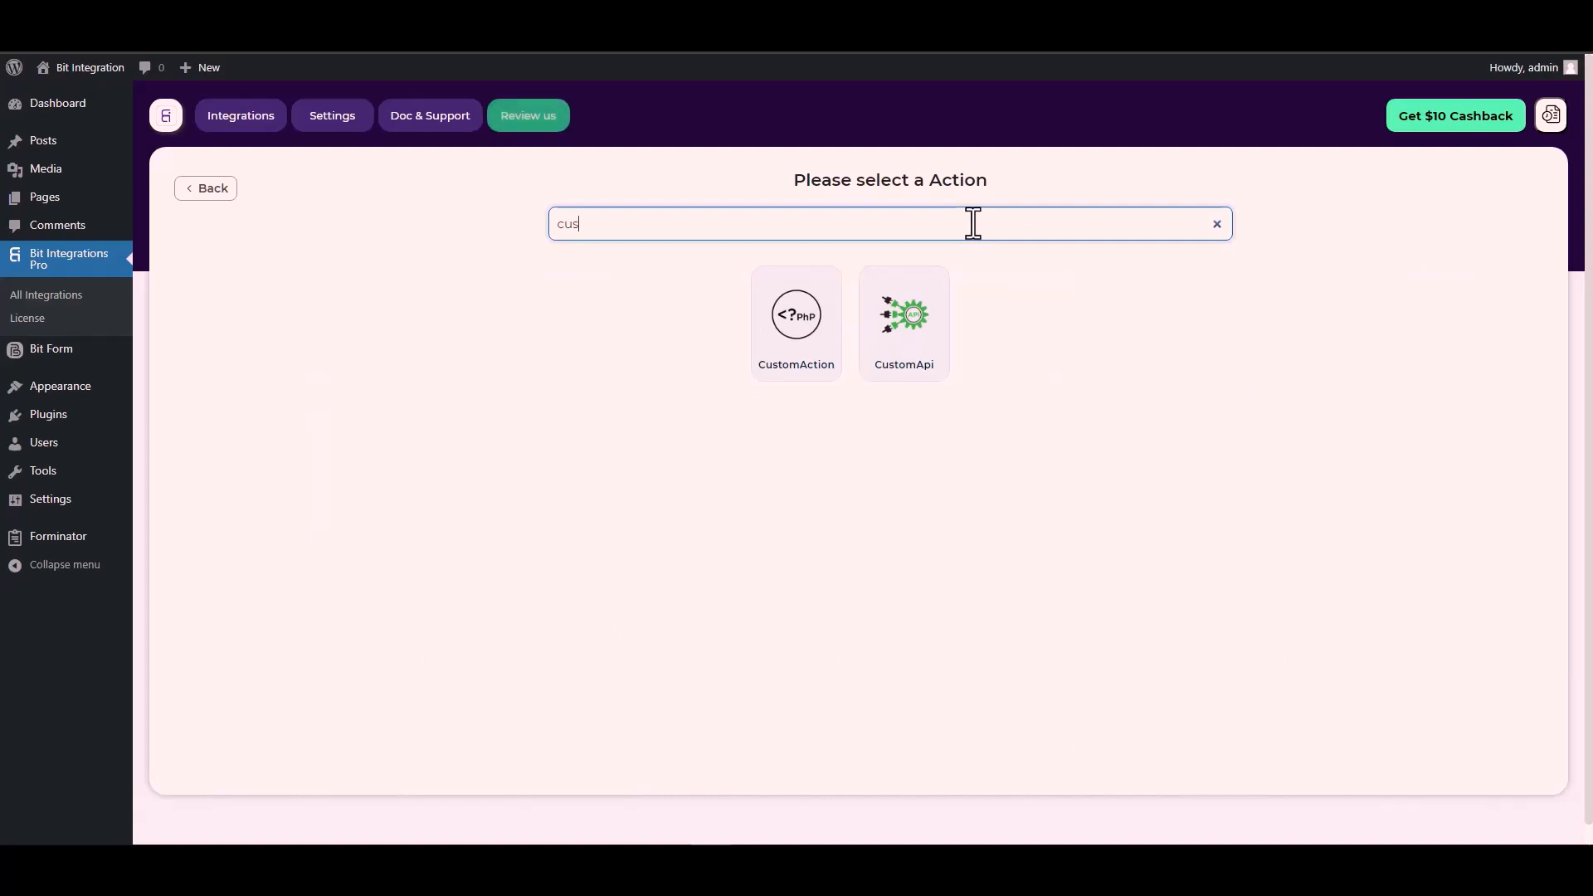
pyautogui.click(906, 336)
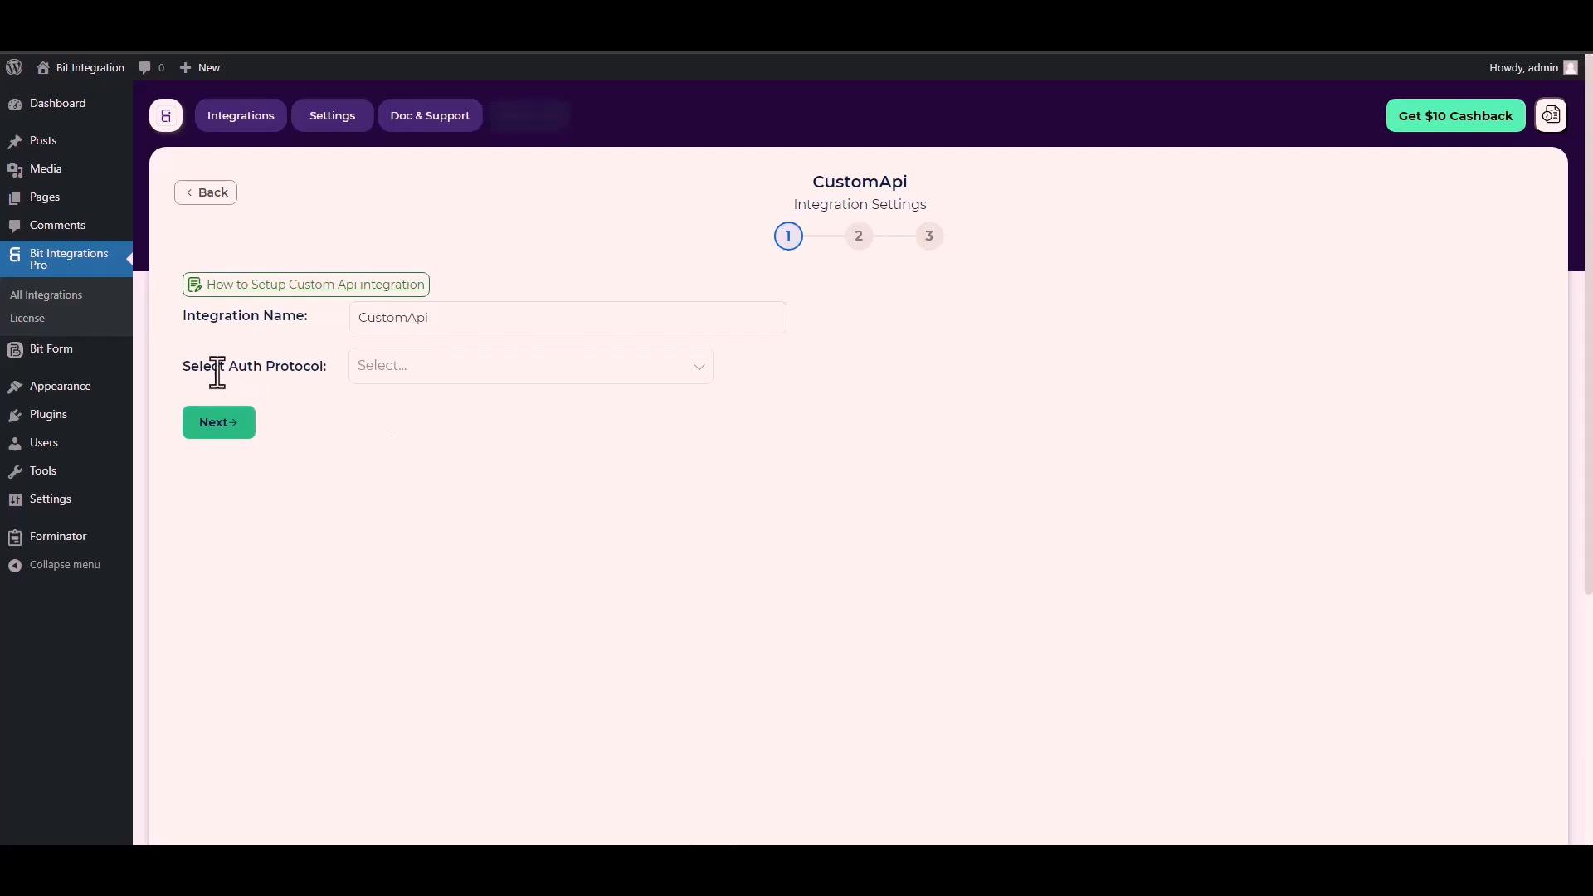
# - Set the auth protocol to API Key and fill the key name with Bitform-Api-Key, copied from the Bit Form documentation
pyautogui.click(407, 366)
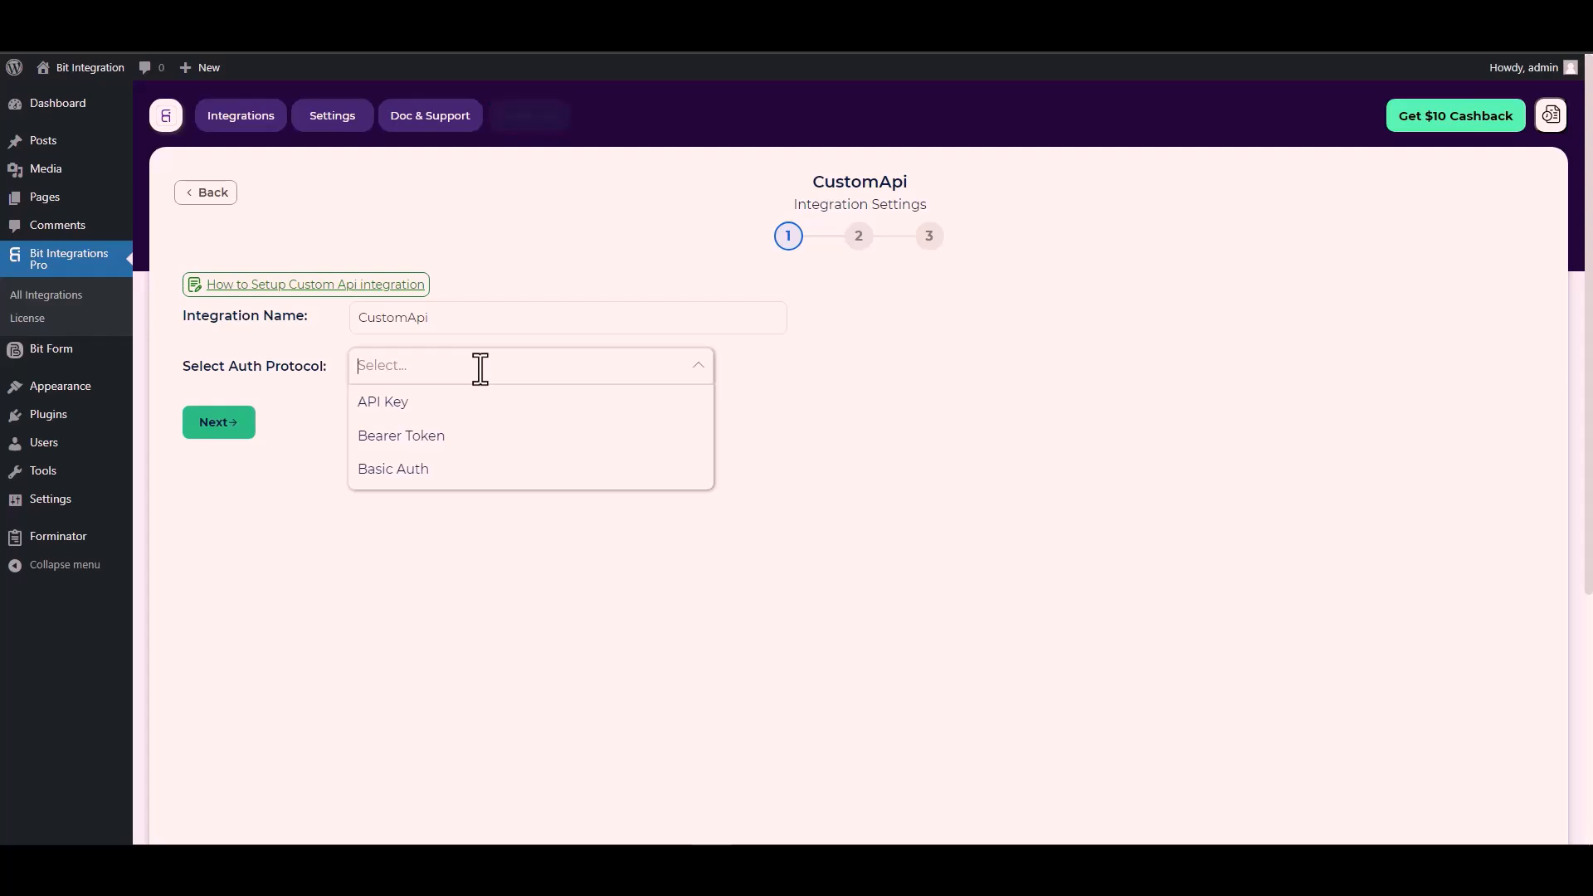
pyautogui.click(412, 410)
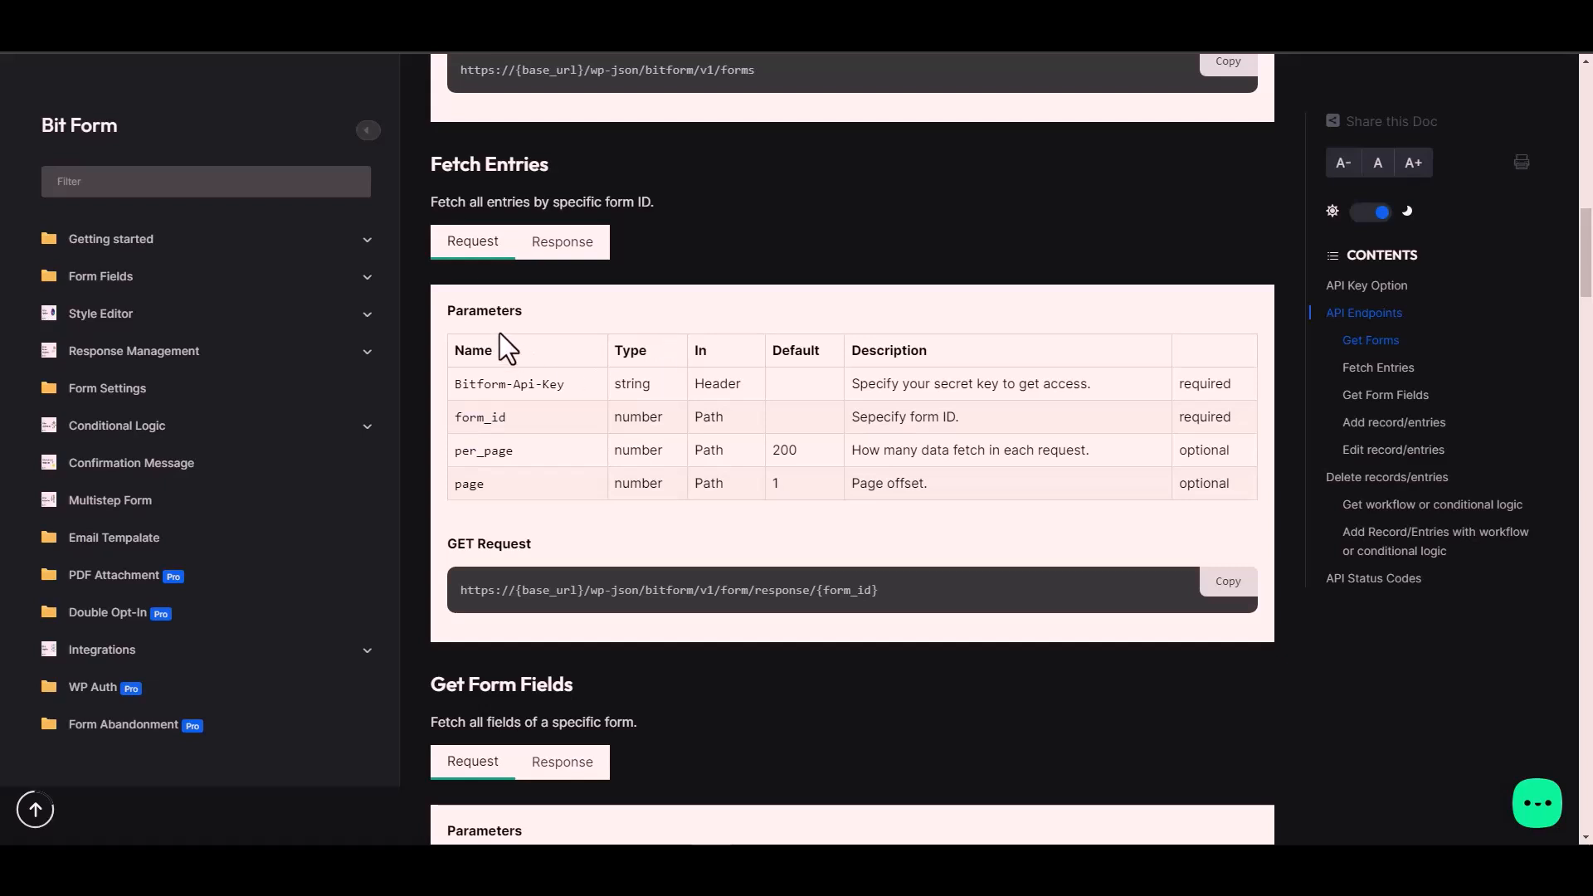
pyautogui.tripleClick(539, 385)
pyautogui.hotkey('ctrl', 'c')
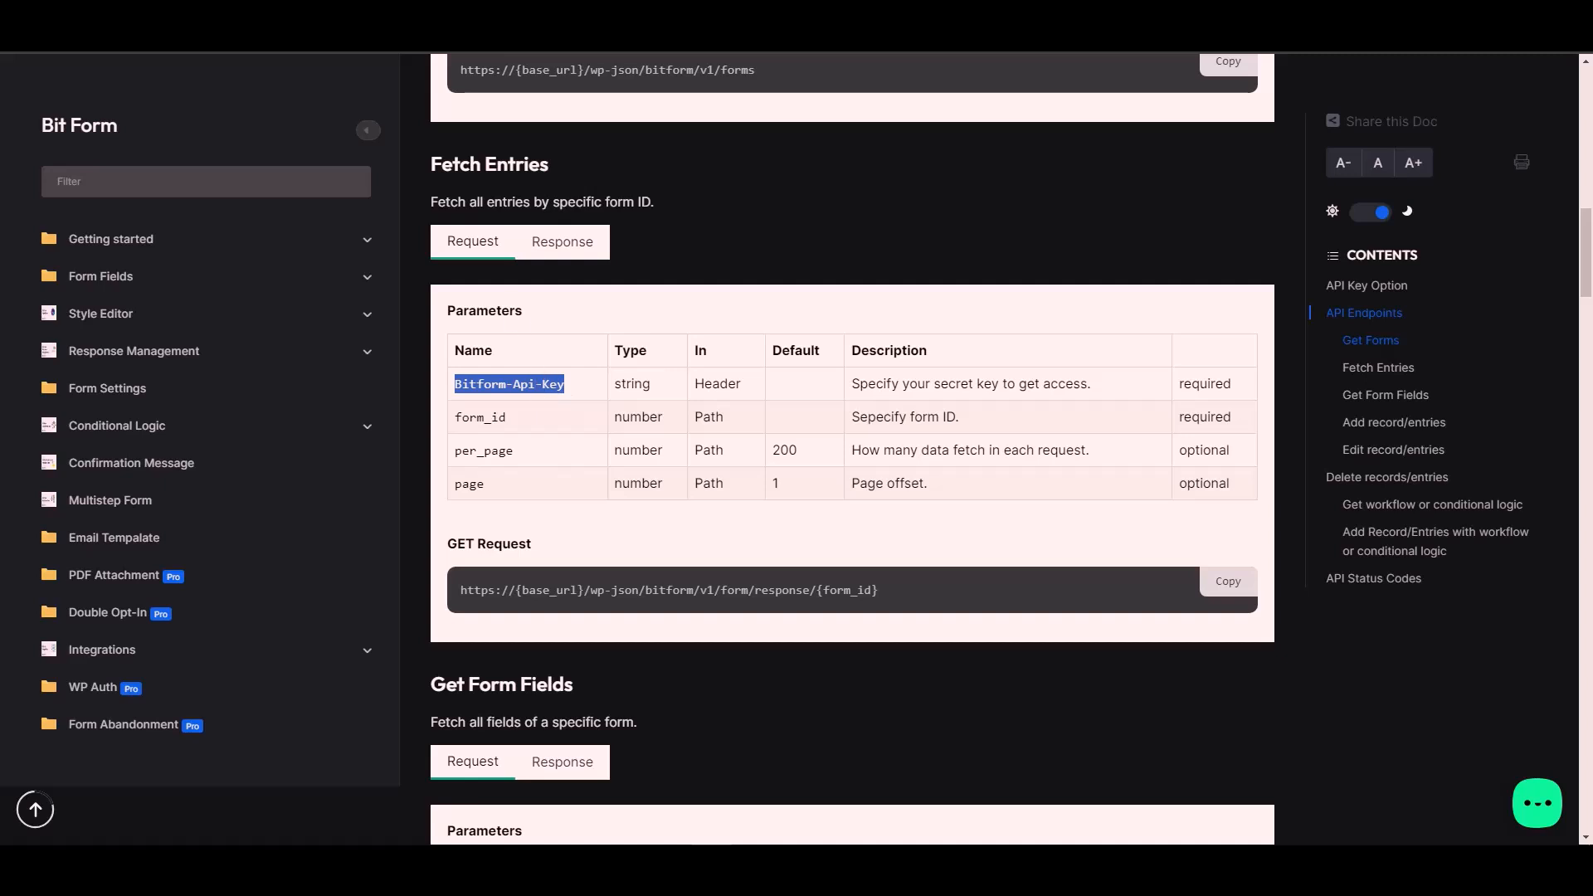
pyautogui.hotkey('ctrl', 'Tab')
pyautogui.click(265, 437)
pyautogui.hotkey('ctrl', 'v')
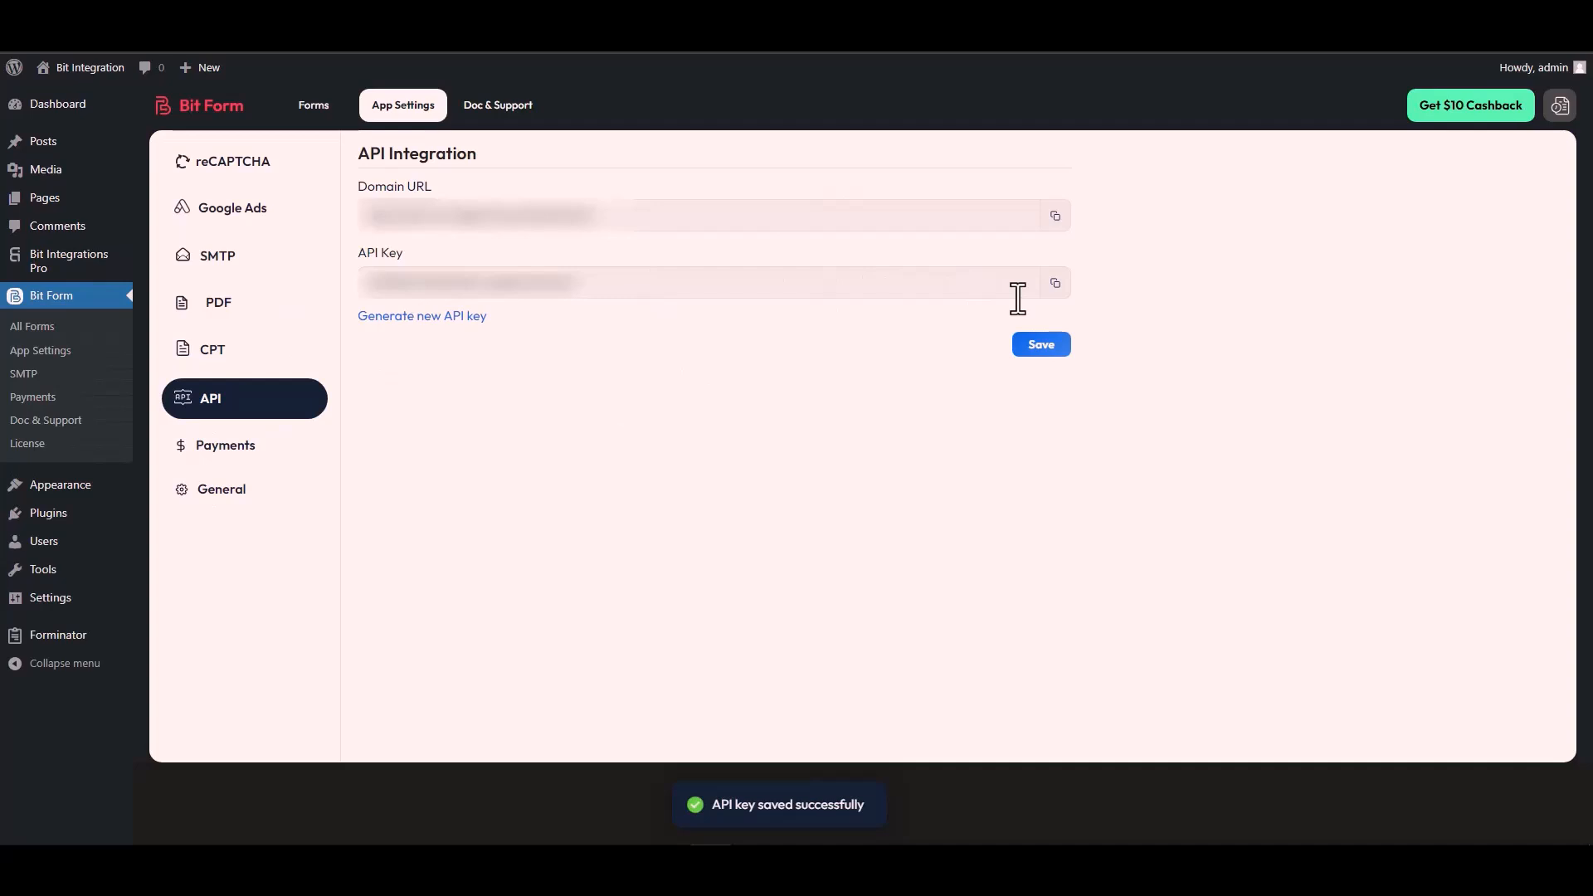
# - Copy the API key from Bit Form's API settings and paste it into the integration's authorization Value field
pyautogui.click(1054, 284)
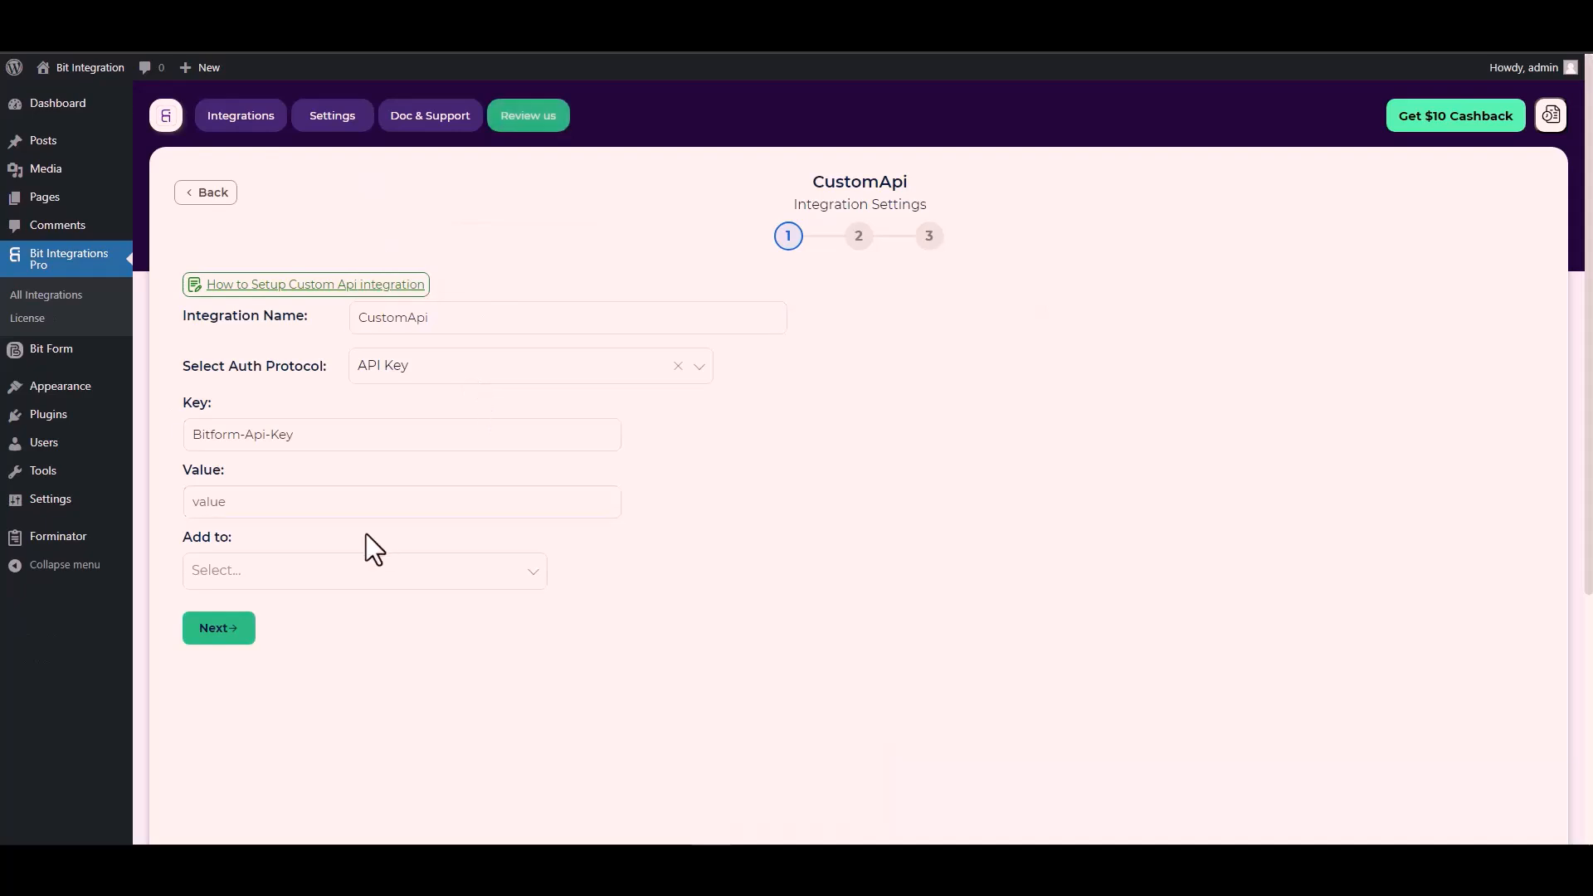
pyautogui.click(223, 505)
pyautogui.hotkey('ctrl', 'v')
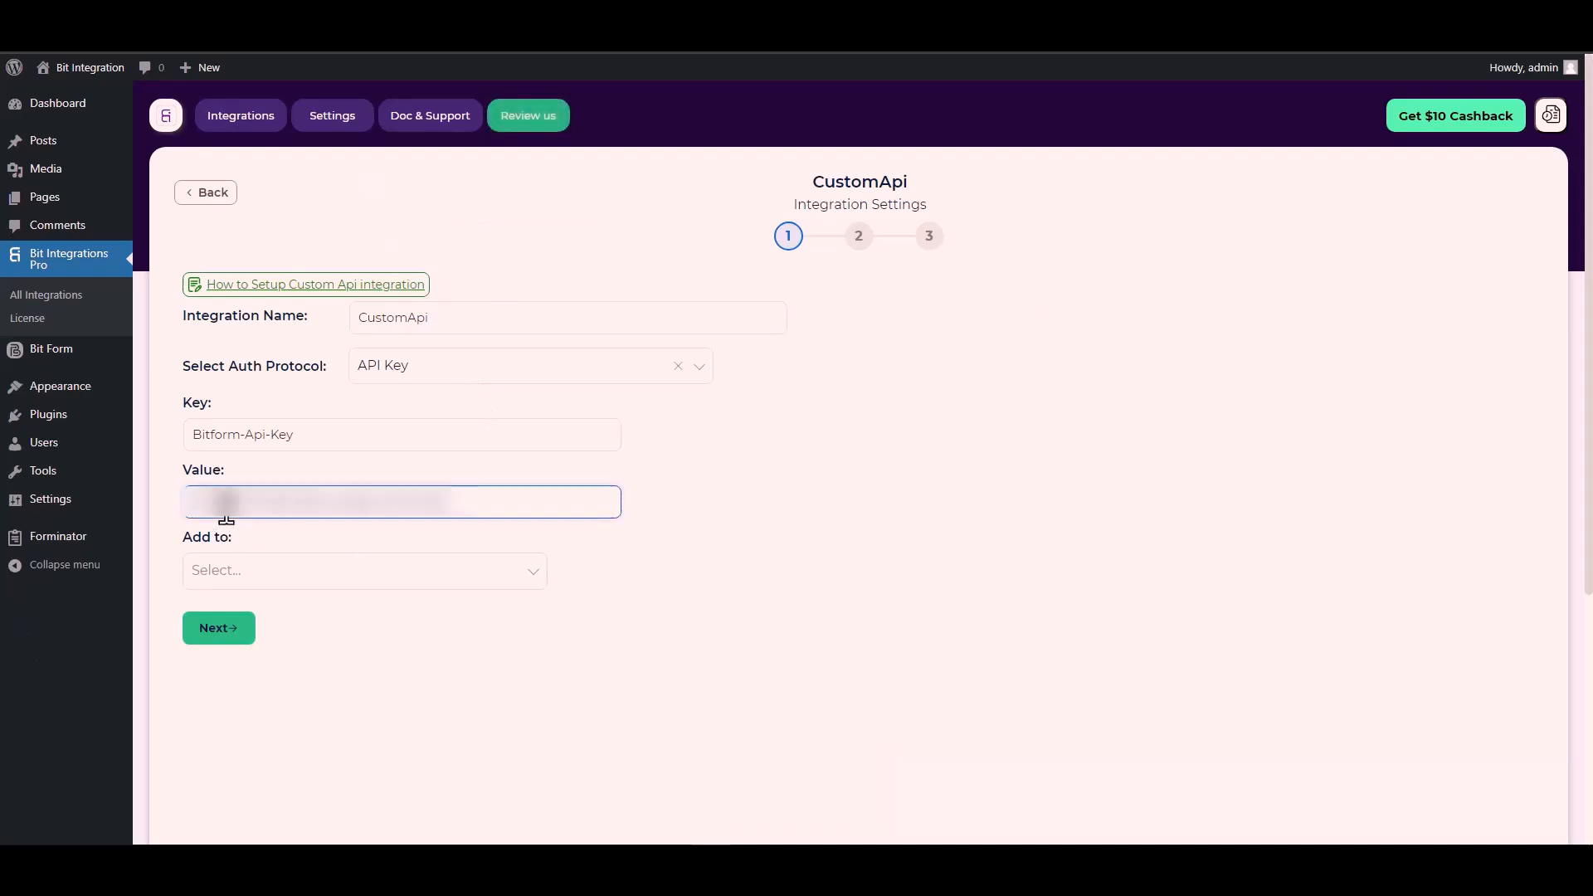
# - Check the API key's parameter location in the documentation, add the key to the Header, and continue to the request settings
pyautogui.click(264, 581)
pyautogui.click(264, 581)
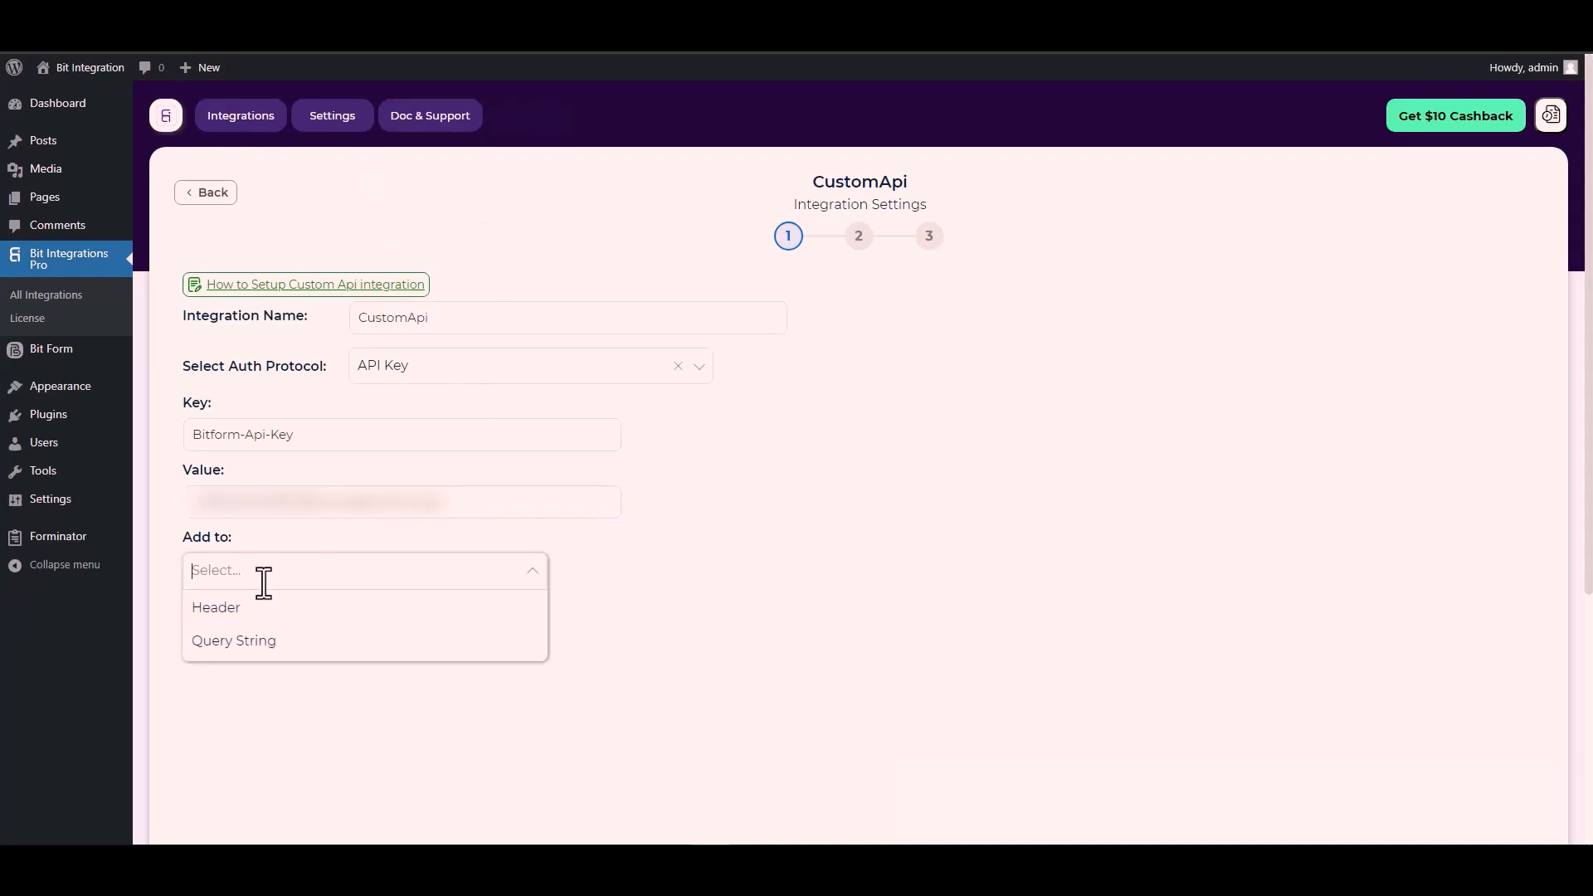
pyautogui.click(770, 584)
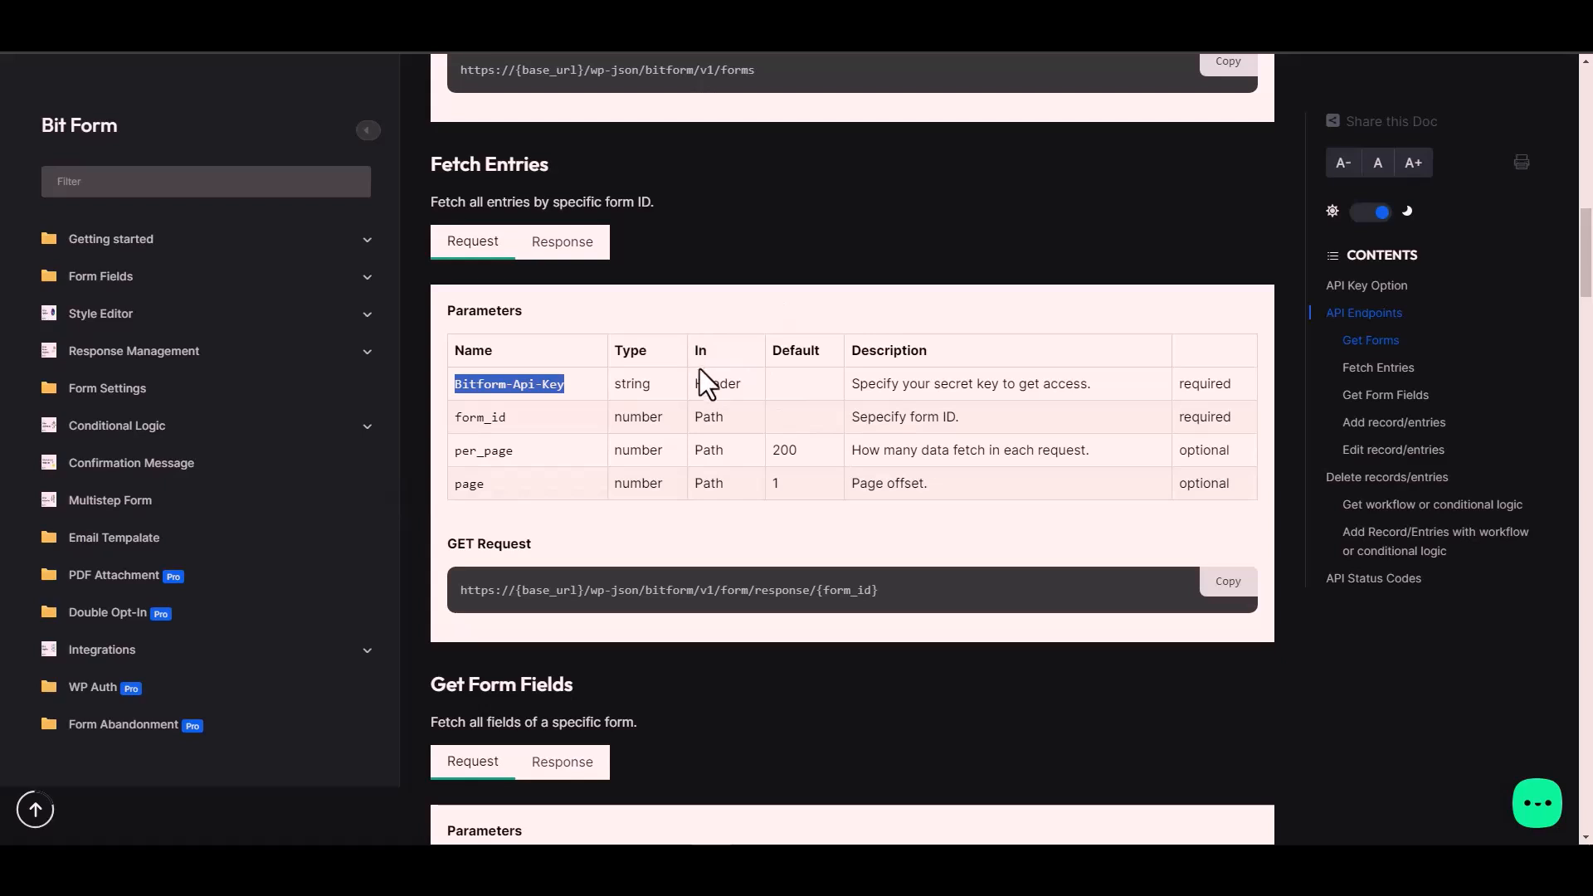
pyautogui.click(724, 384)
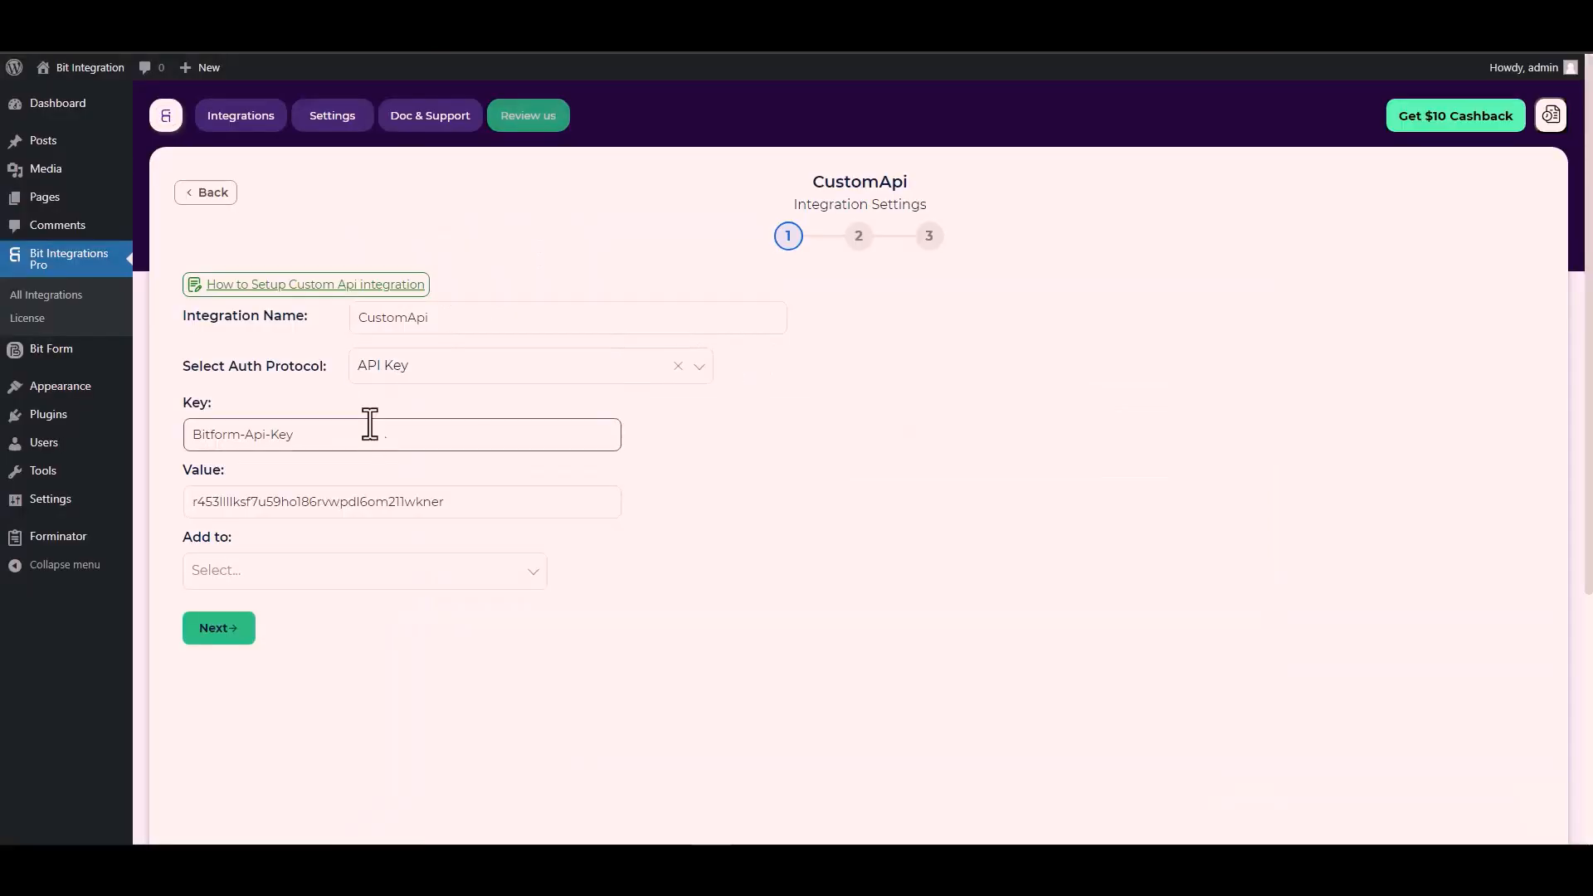
pyautogui.click(412, 573)
pyautogui.click(241, 606)
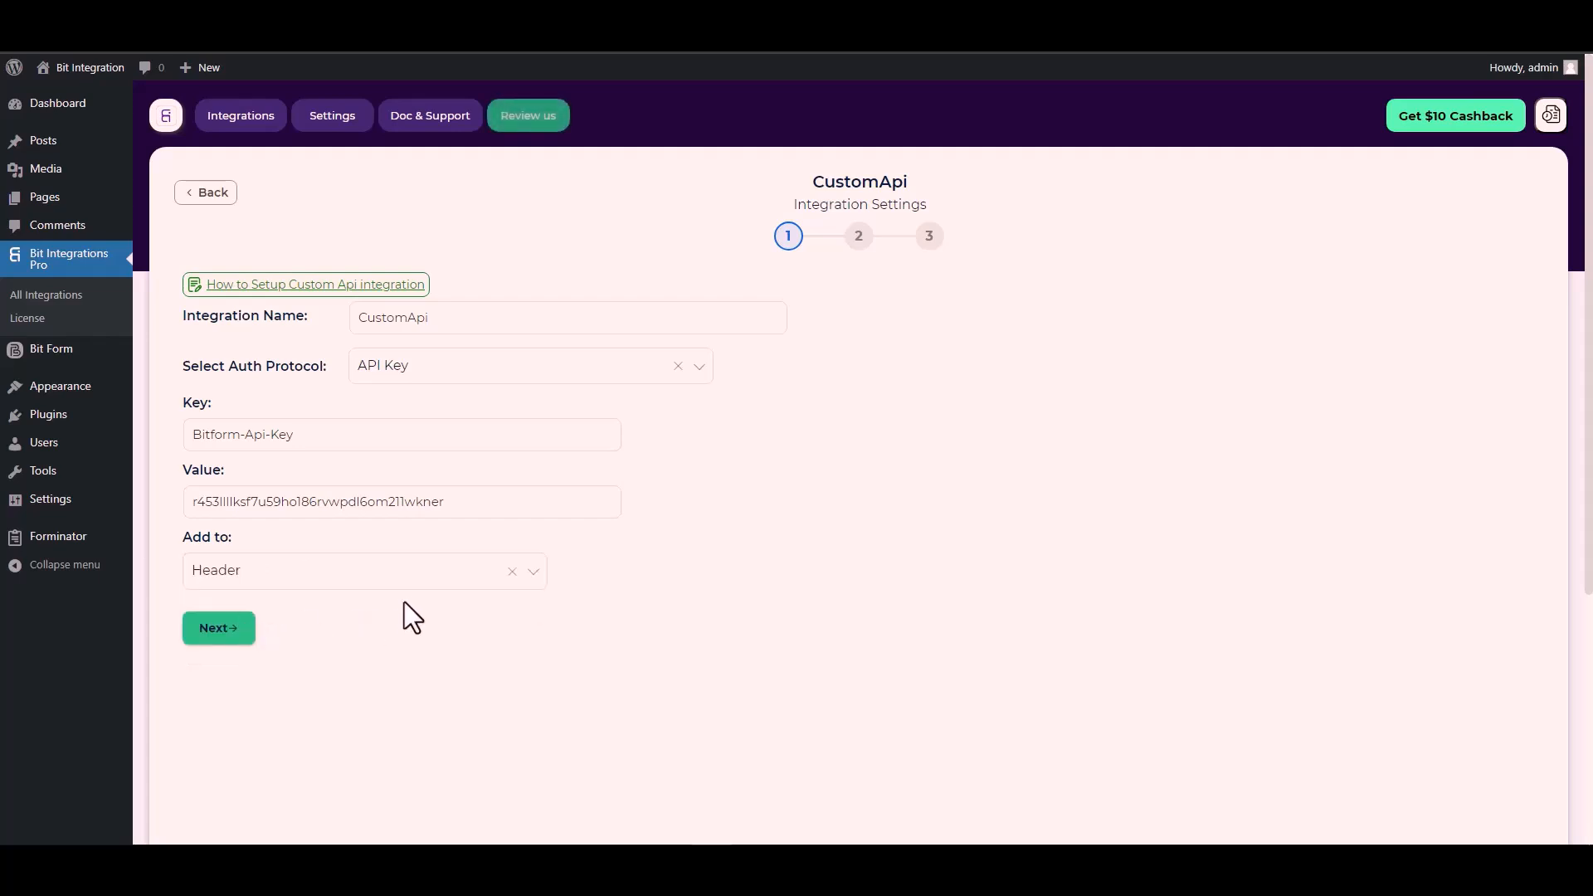
pyautogui.click(226, 637)
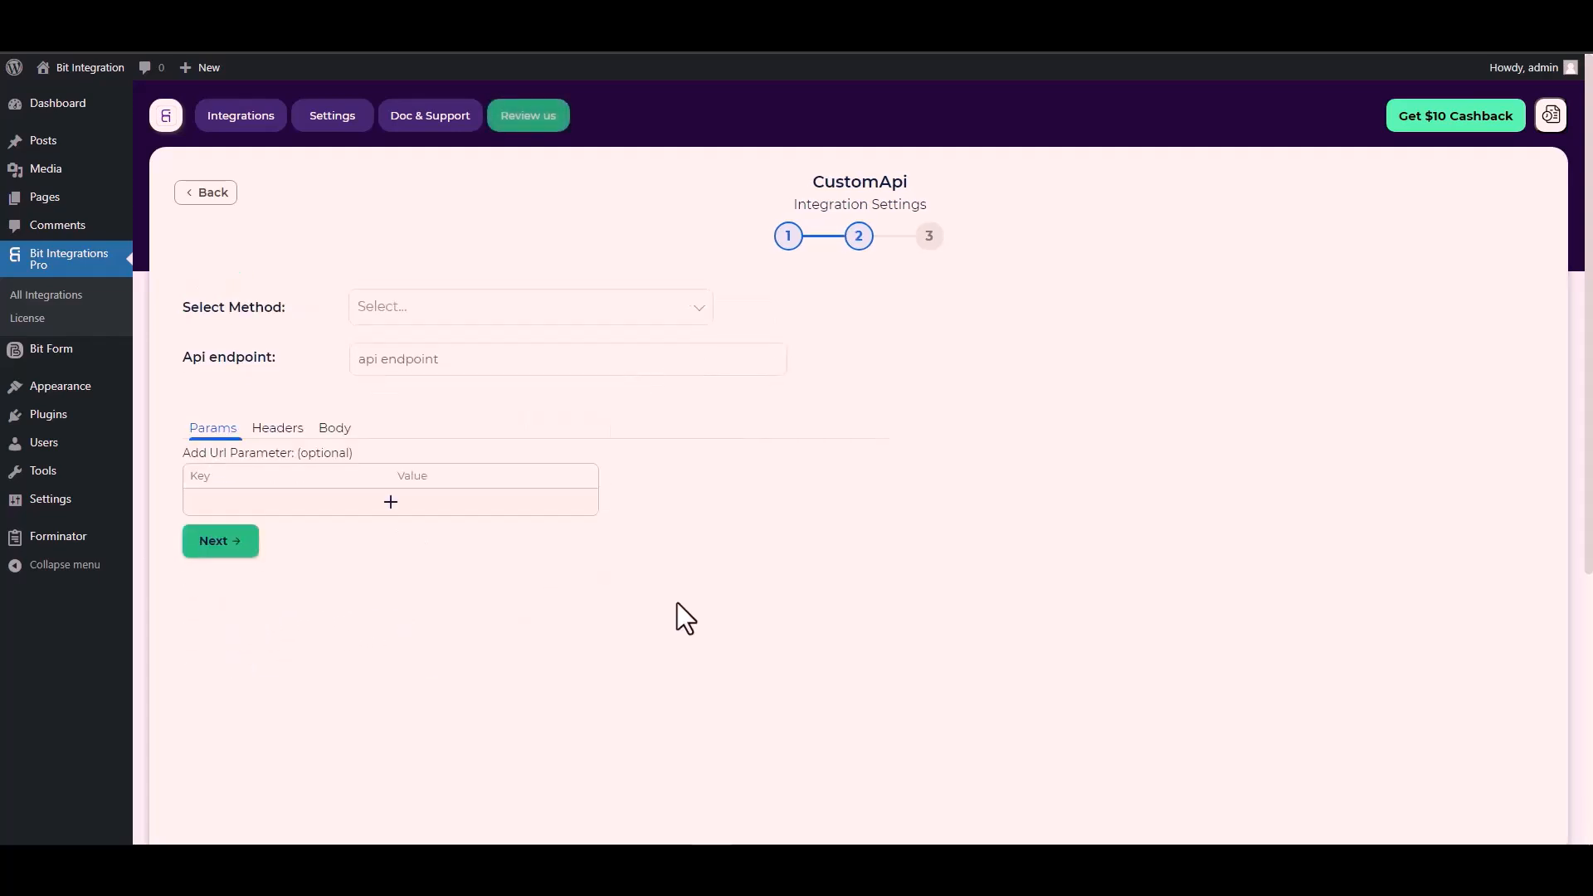
# - Set the request method to POST and paste the Fetch Entries URL from the Bit Form documentation as the API endpoint
pyautogui.click(410, 309)
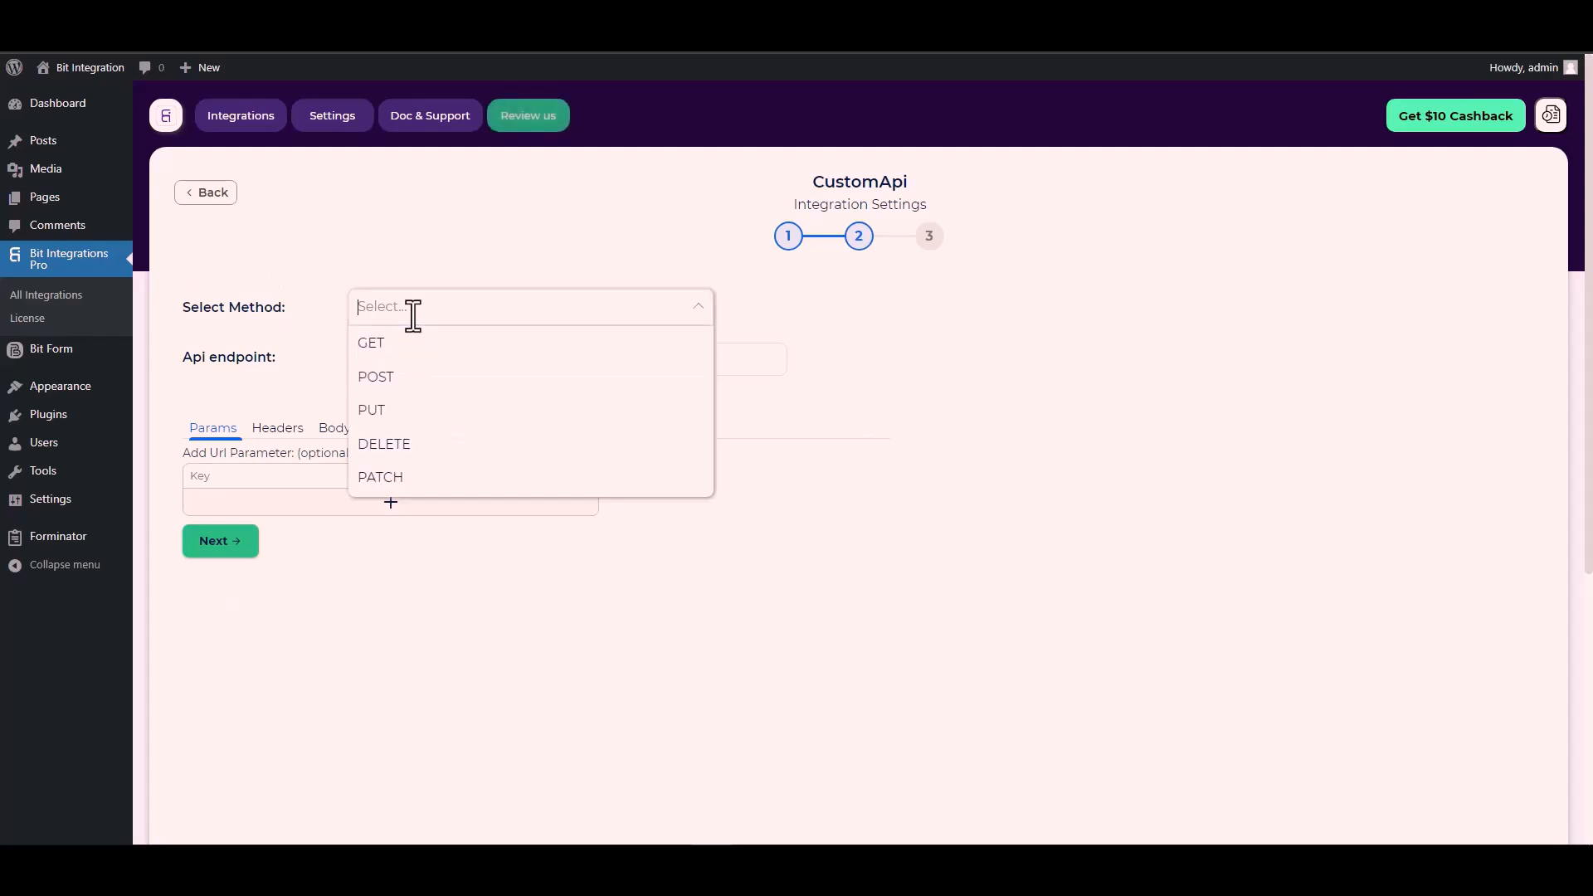
pyautogui.click(415, 379)
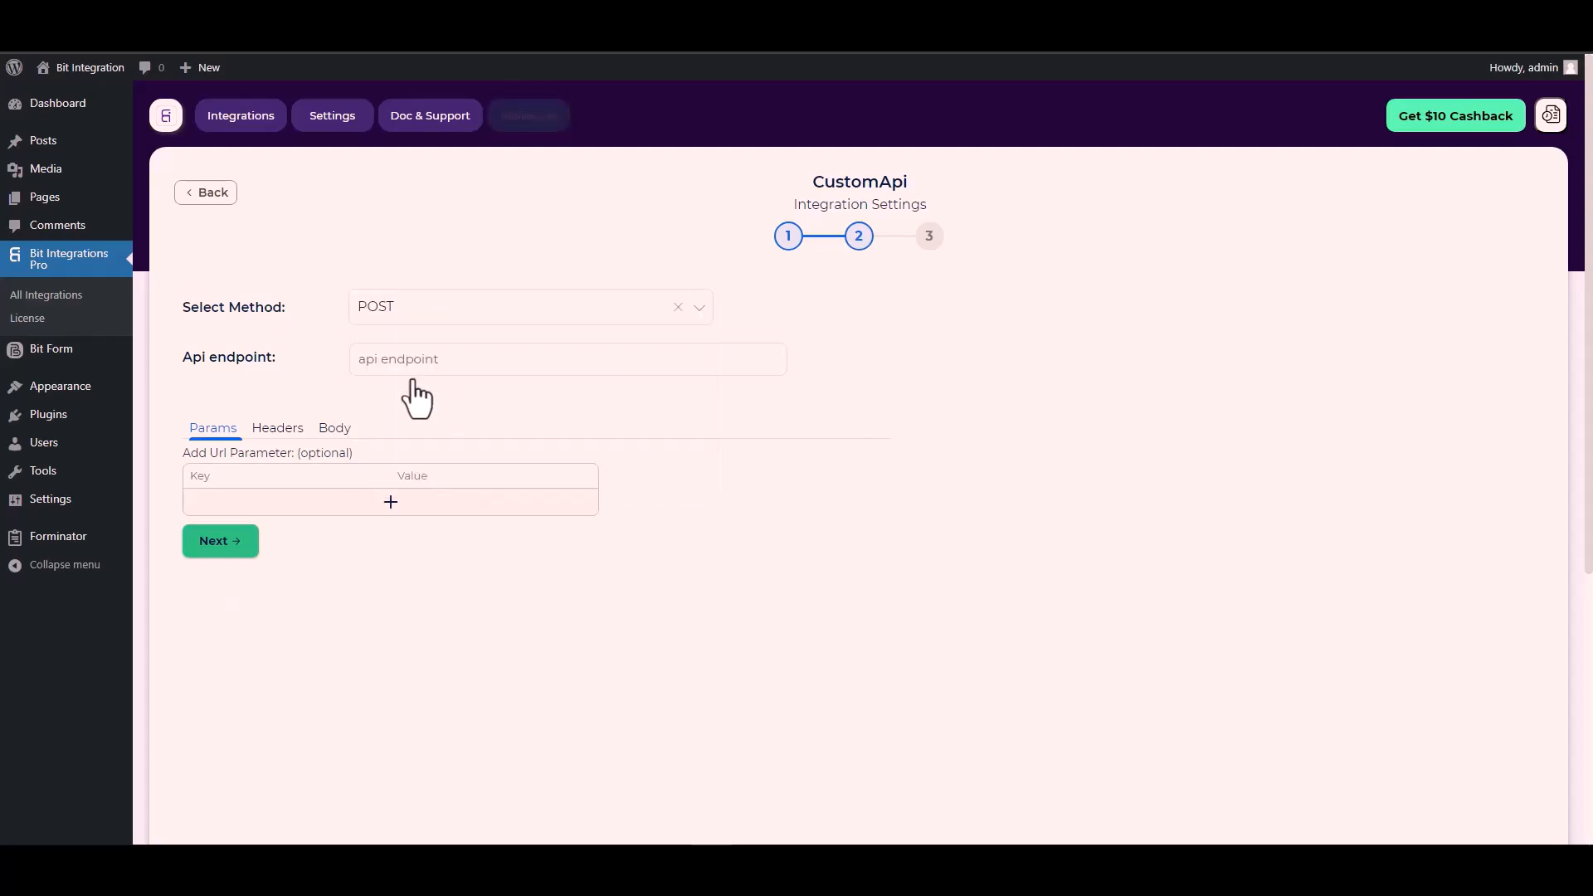
pyautogui.scroll(-1, 275, 368)
pyautogui.click(393, 285)
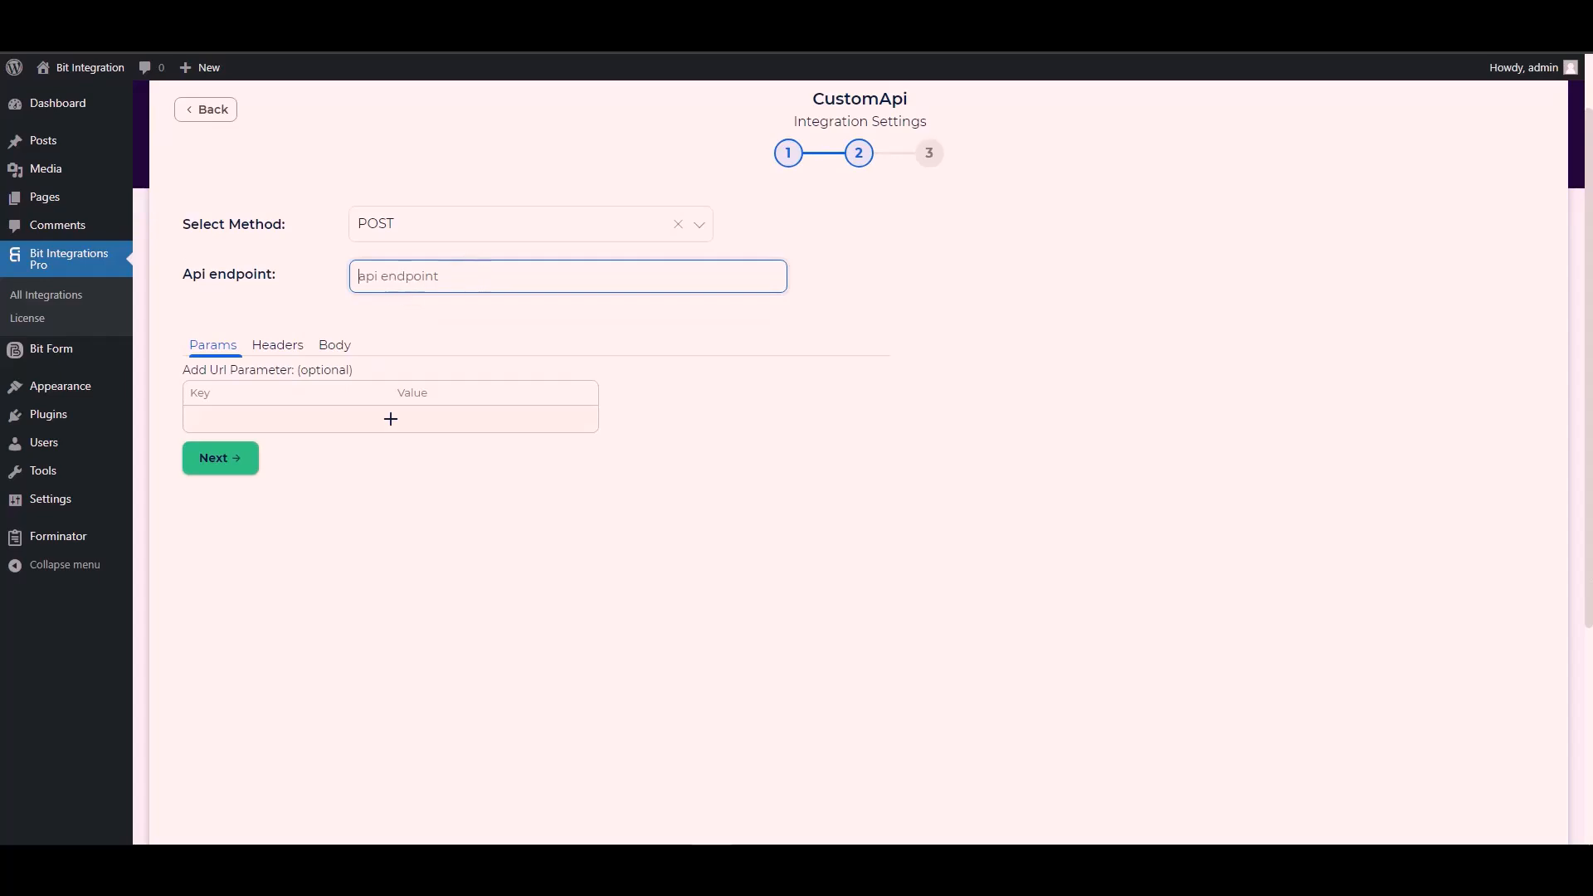
pyautogui.click(498, 17)
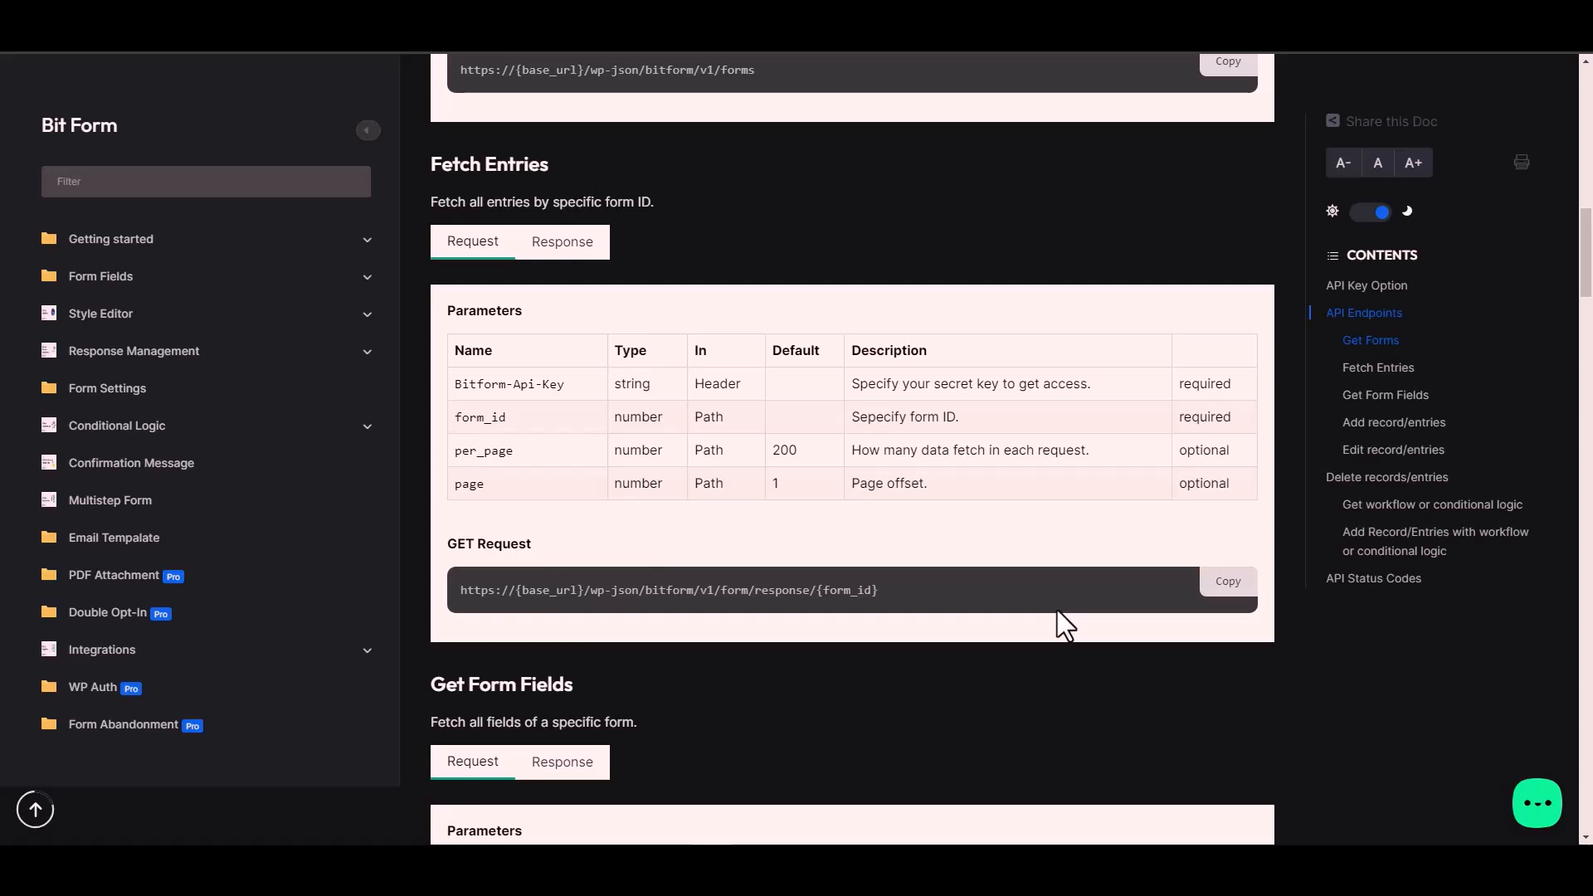
pyautogui.click(1230, 583)
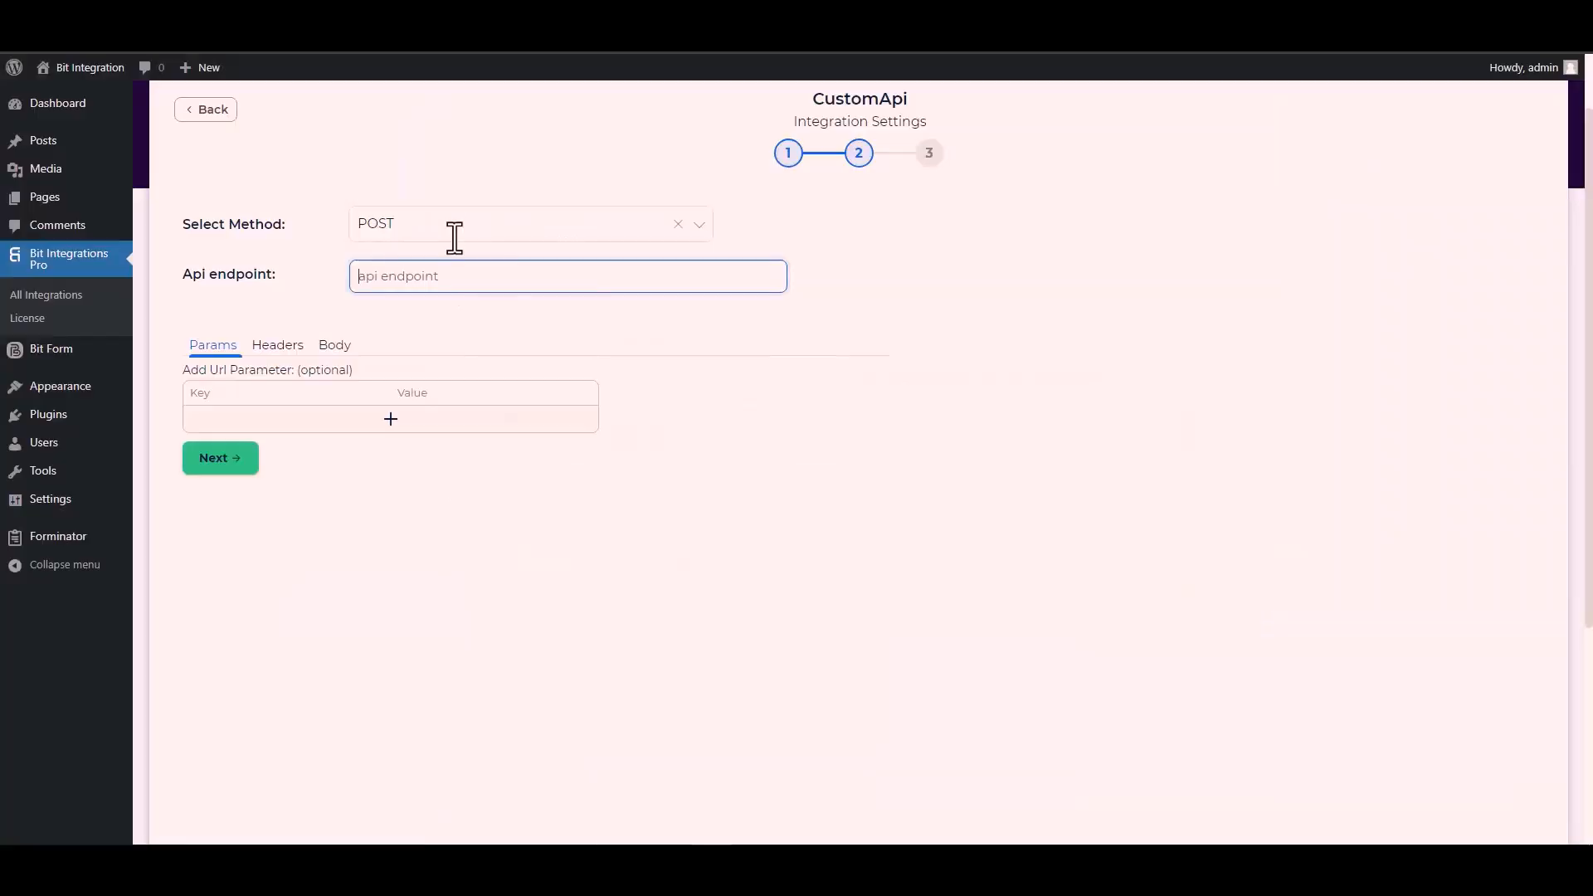
pyautogui.hotkey('ctrl', 'v')
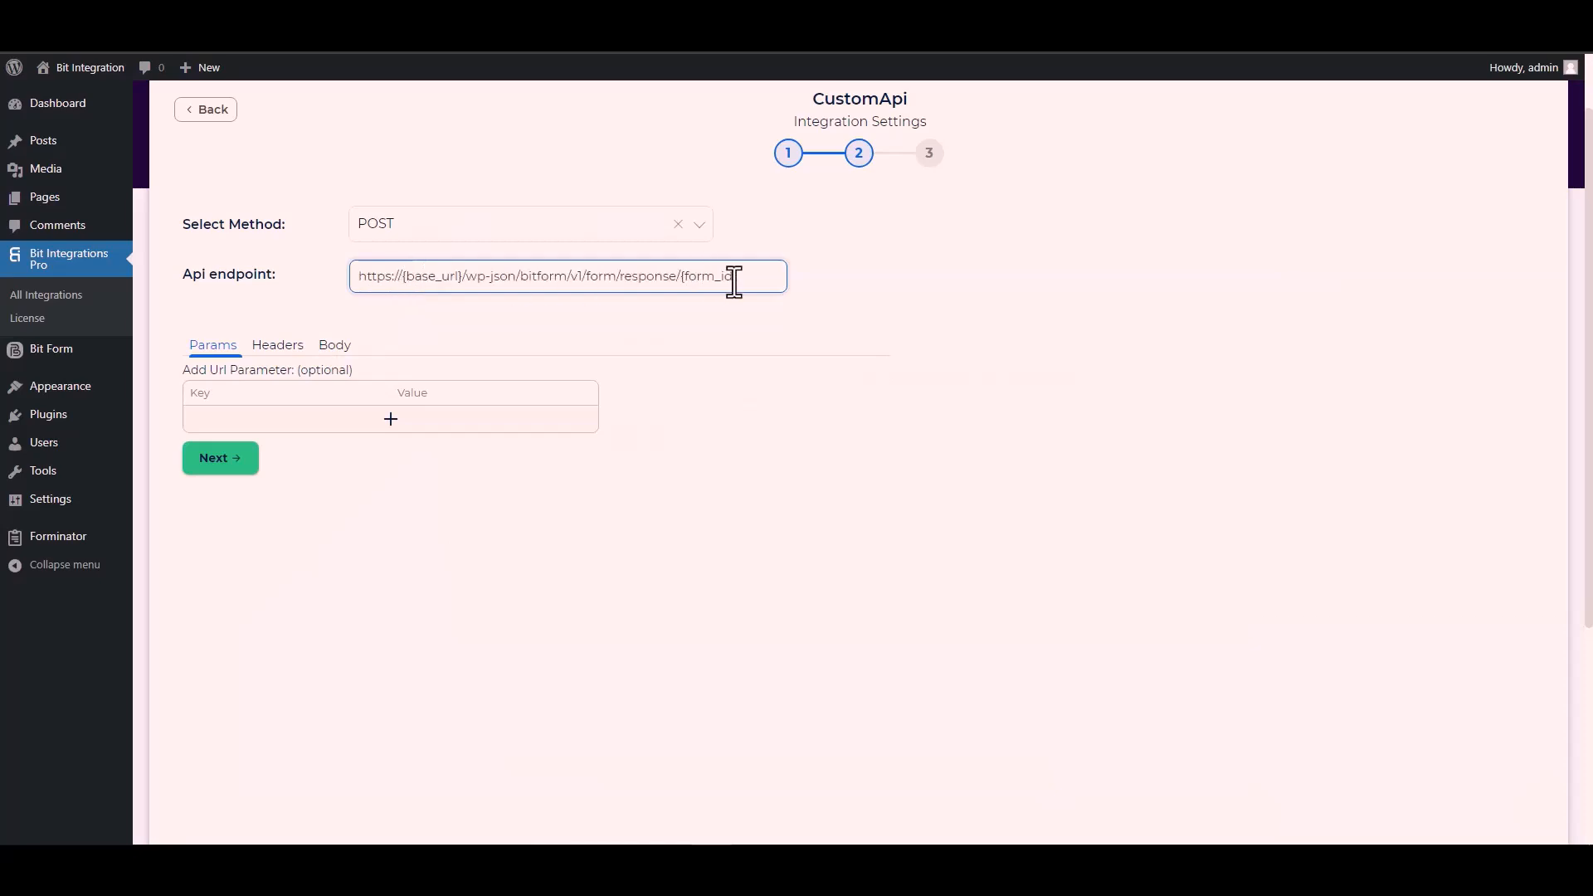
# - Replace the {form_id} placeholder in the API endpoint with 1, the Contact Form's ID copied from its Bit Form shortcode
pyautogui.moveTo(737, 276); pyautogui.dragTo(690, 277)
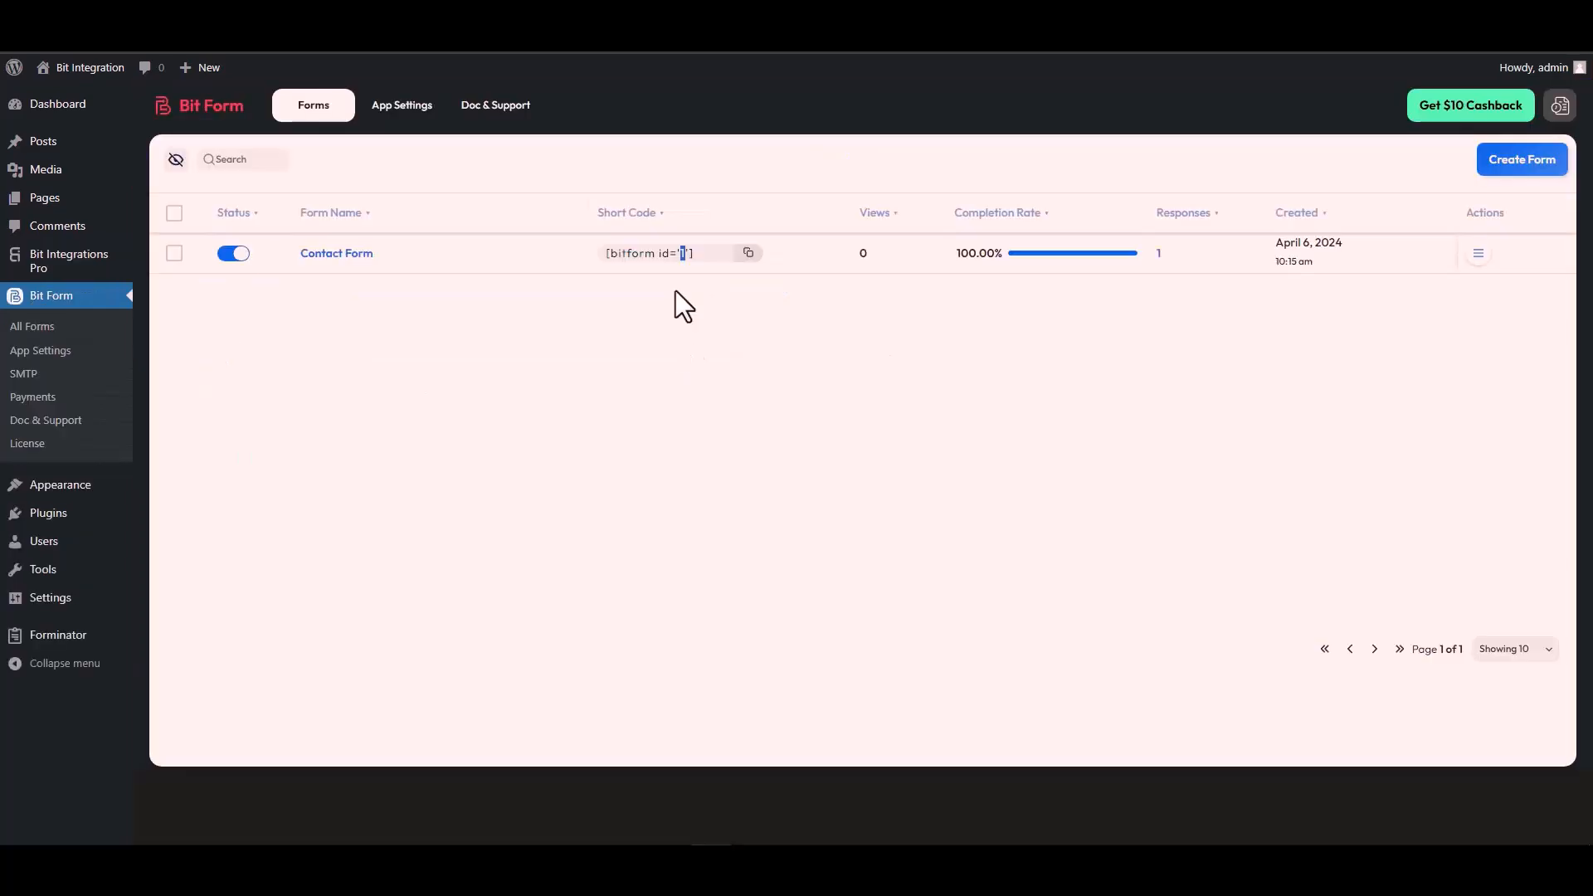
pyautogui.doubleClick(683, 253)
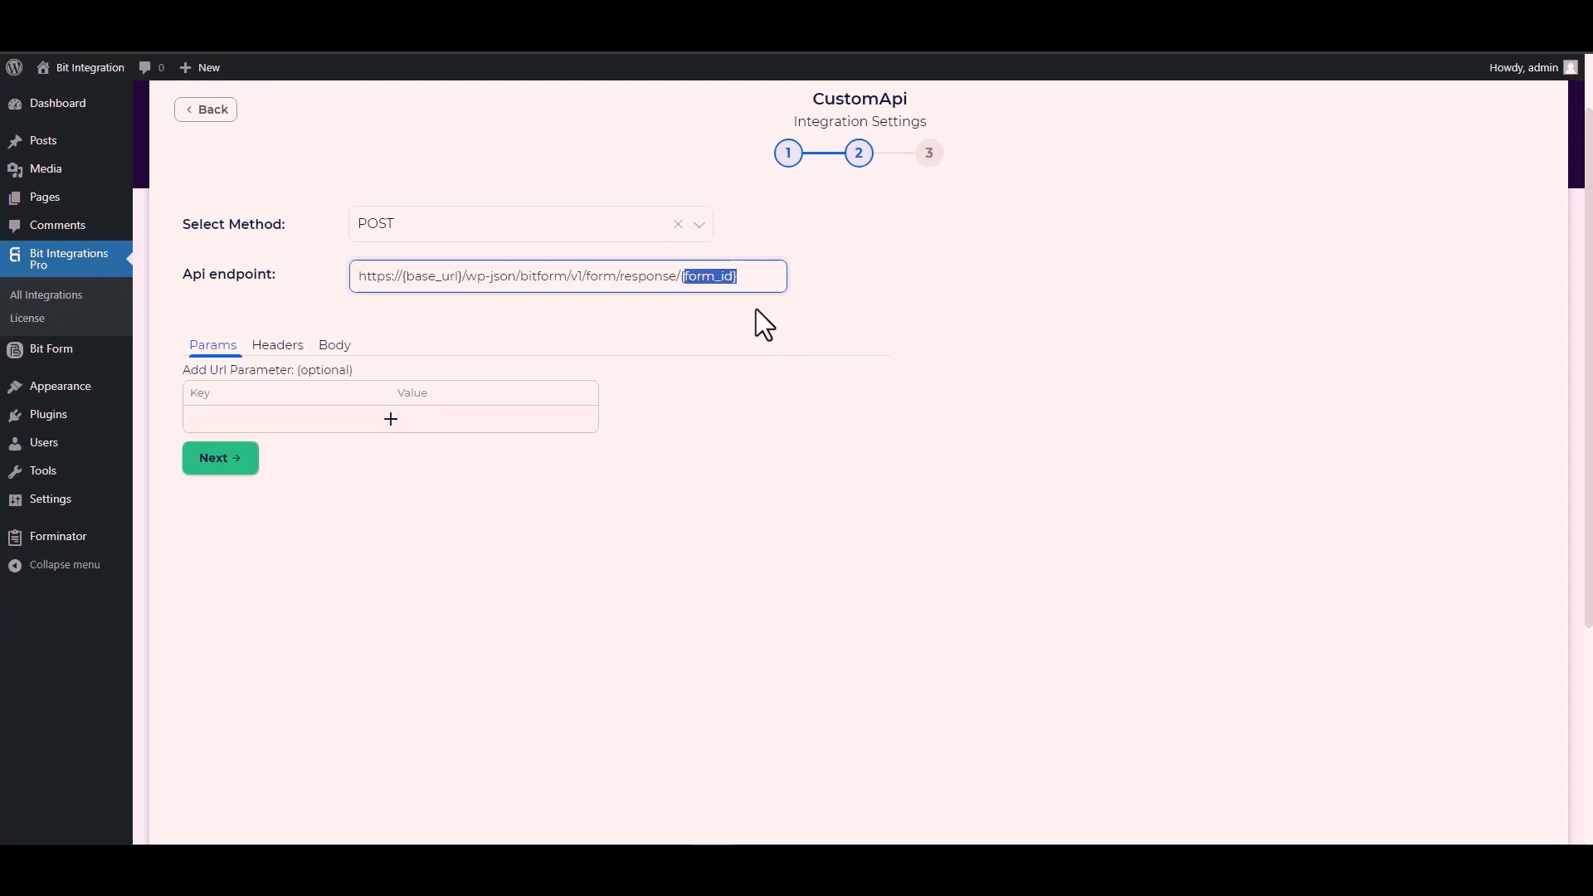
pyautogui.hotkey('ctrl', 'v')
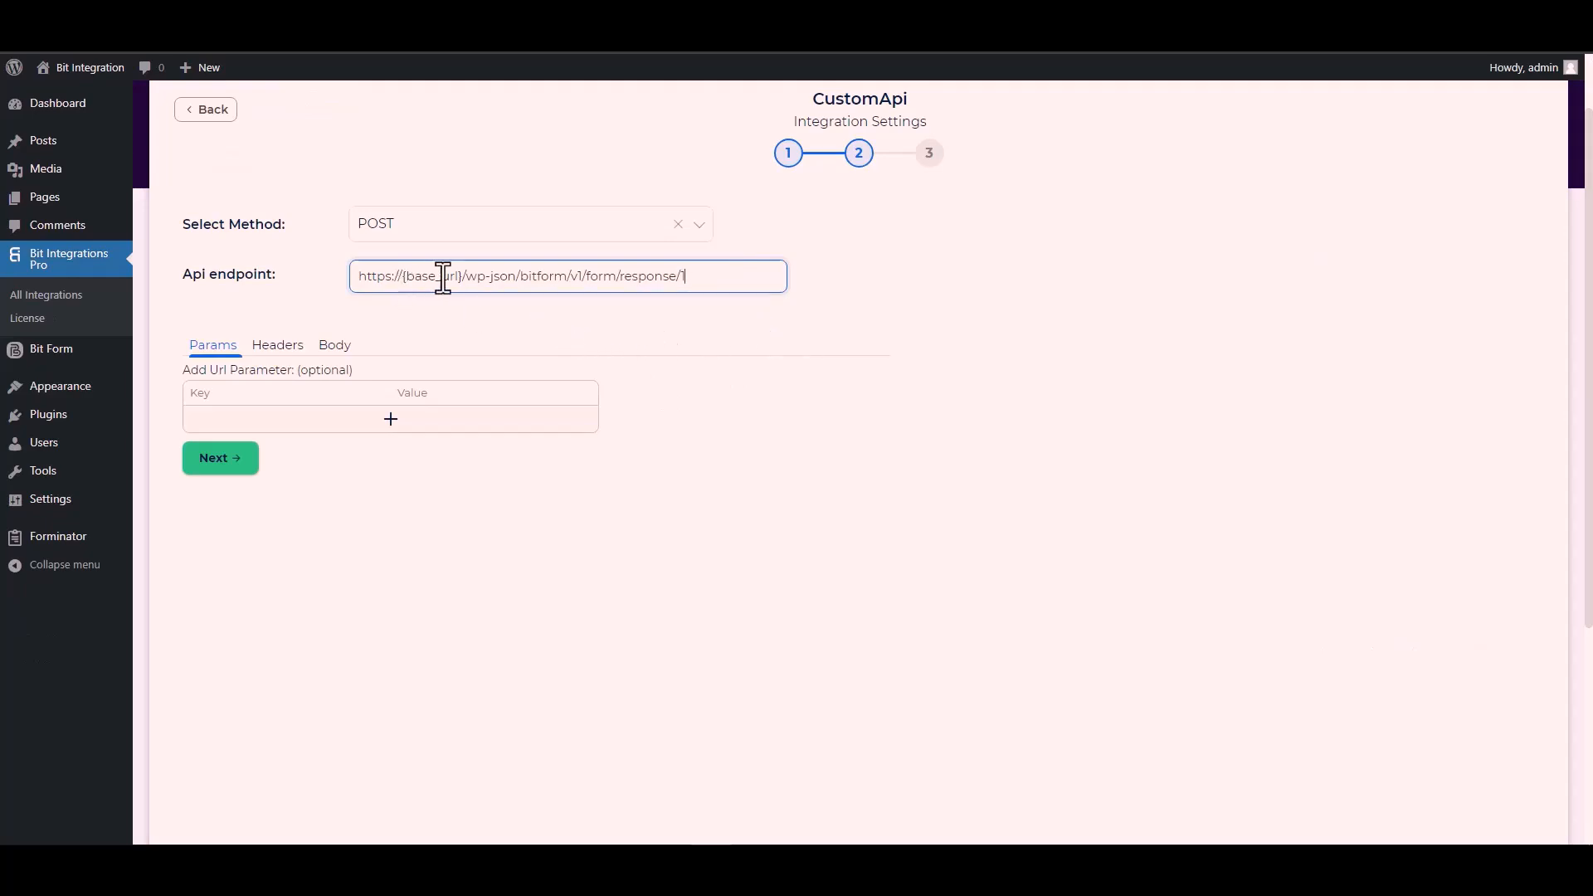
pyautogui.moveTo(462, 275); pyautogui.dragTo(401, 276)
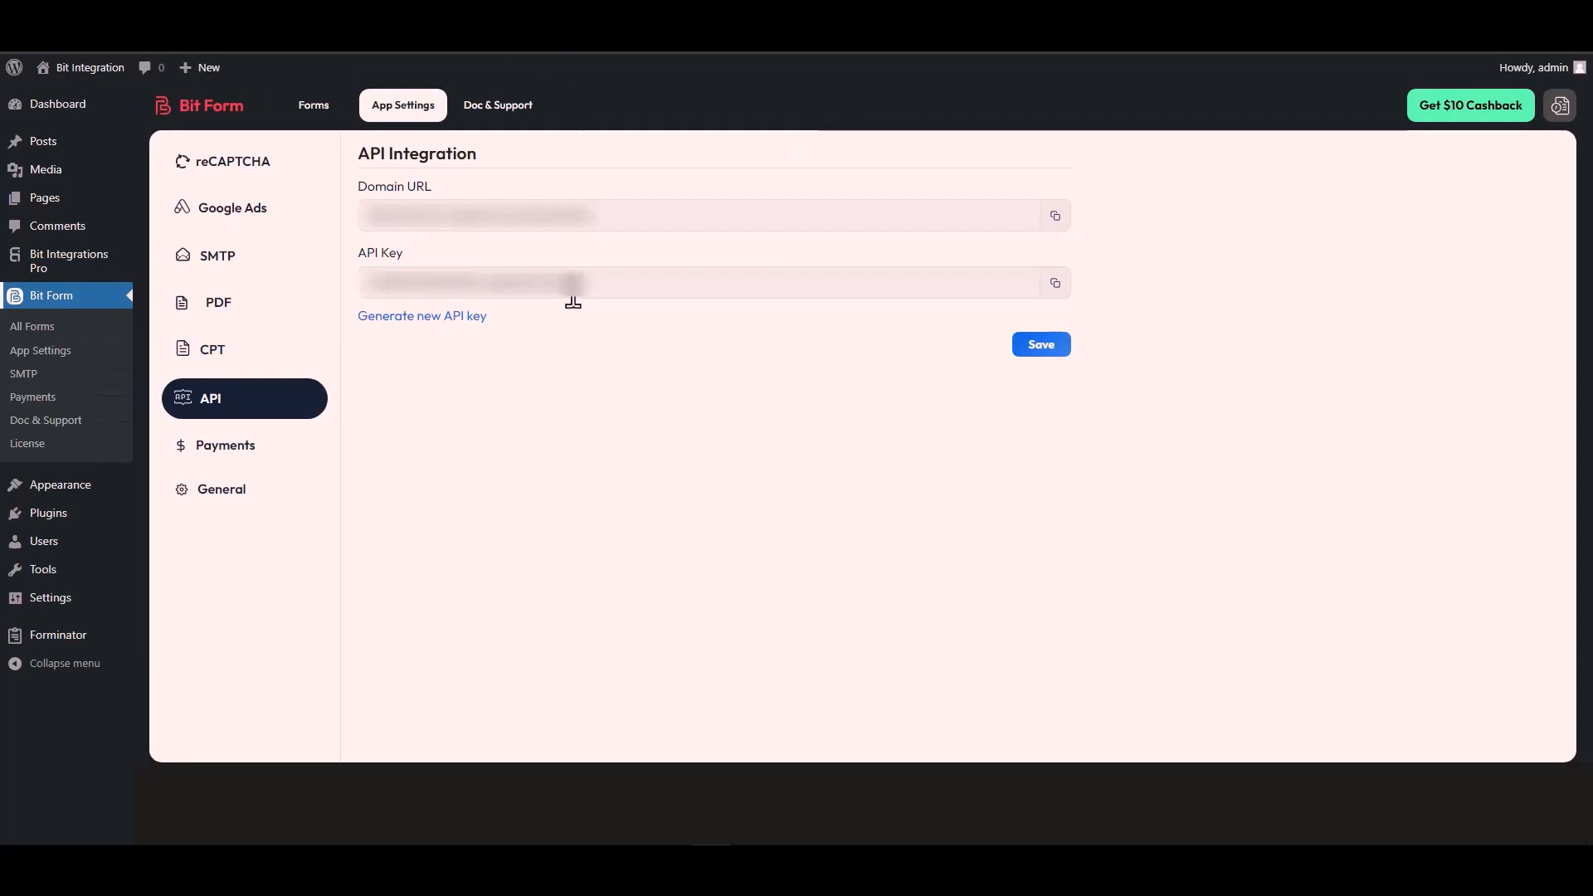
pyautogui.tripleClick(446, 218)
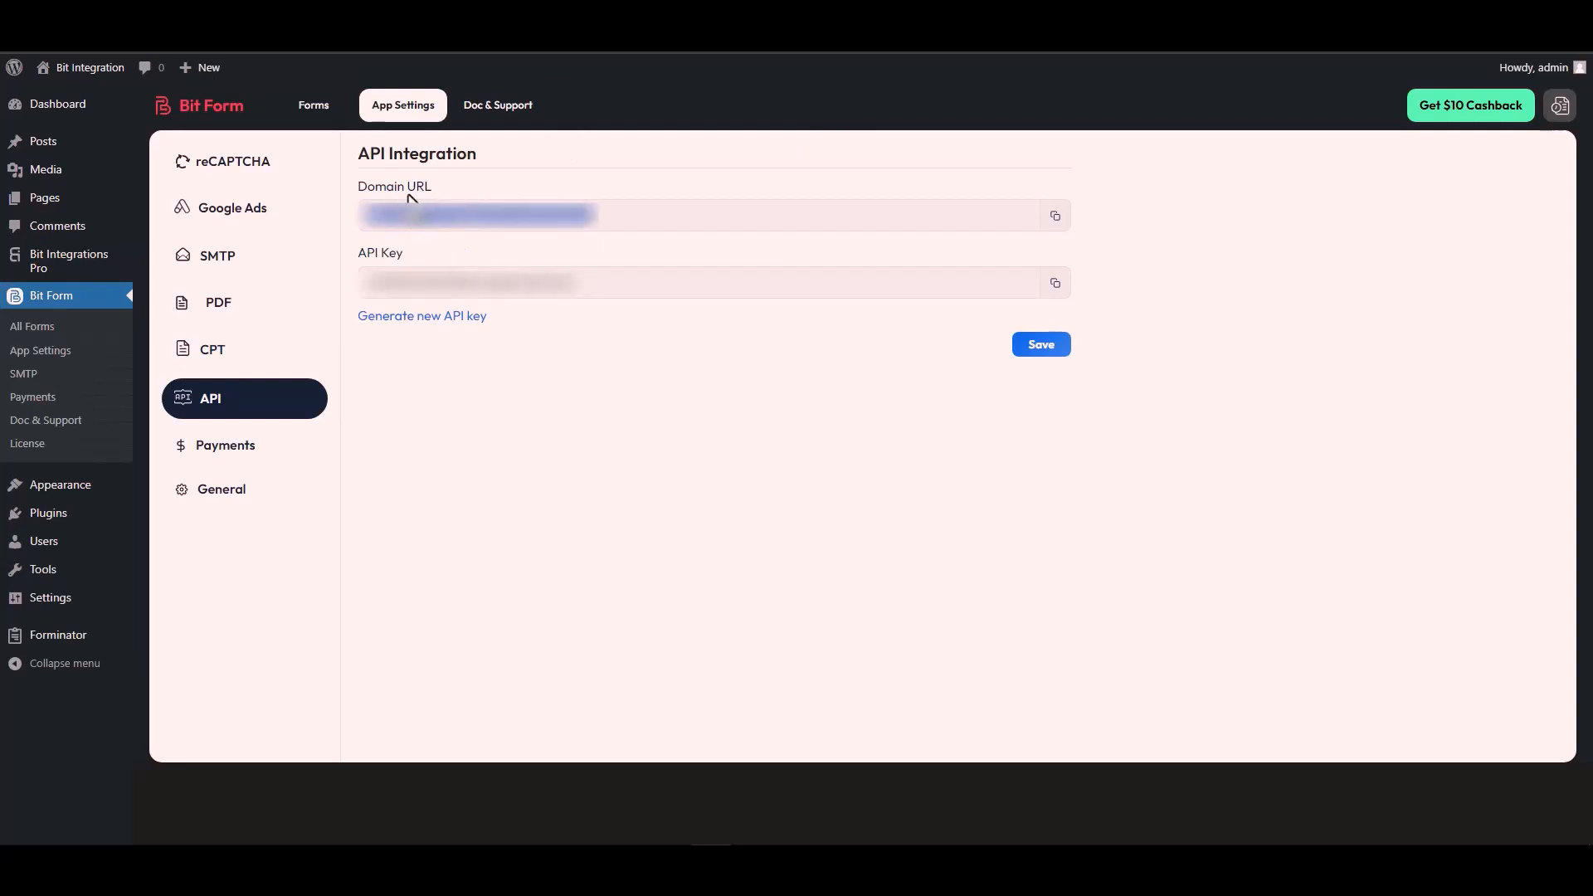
pyautogui.click(1056, 215)
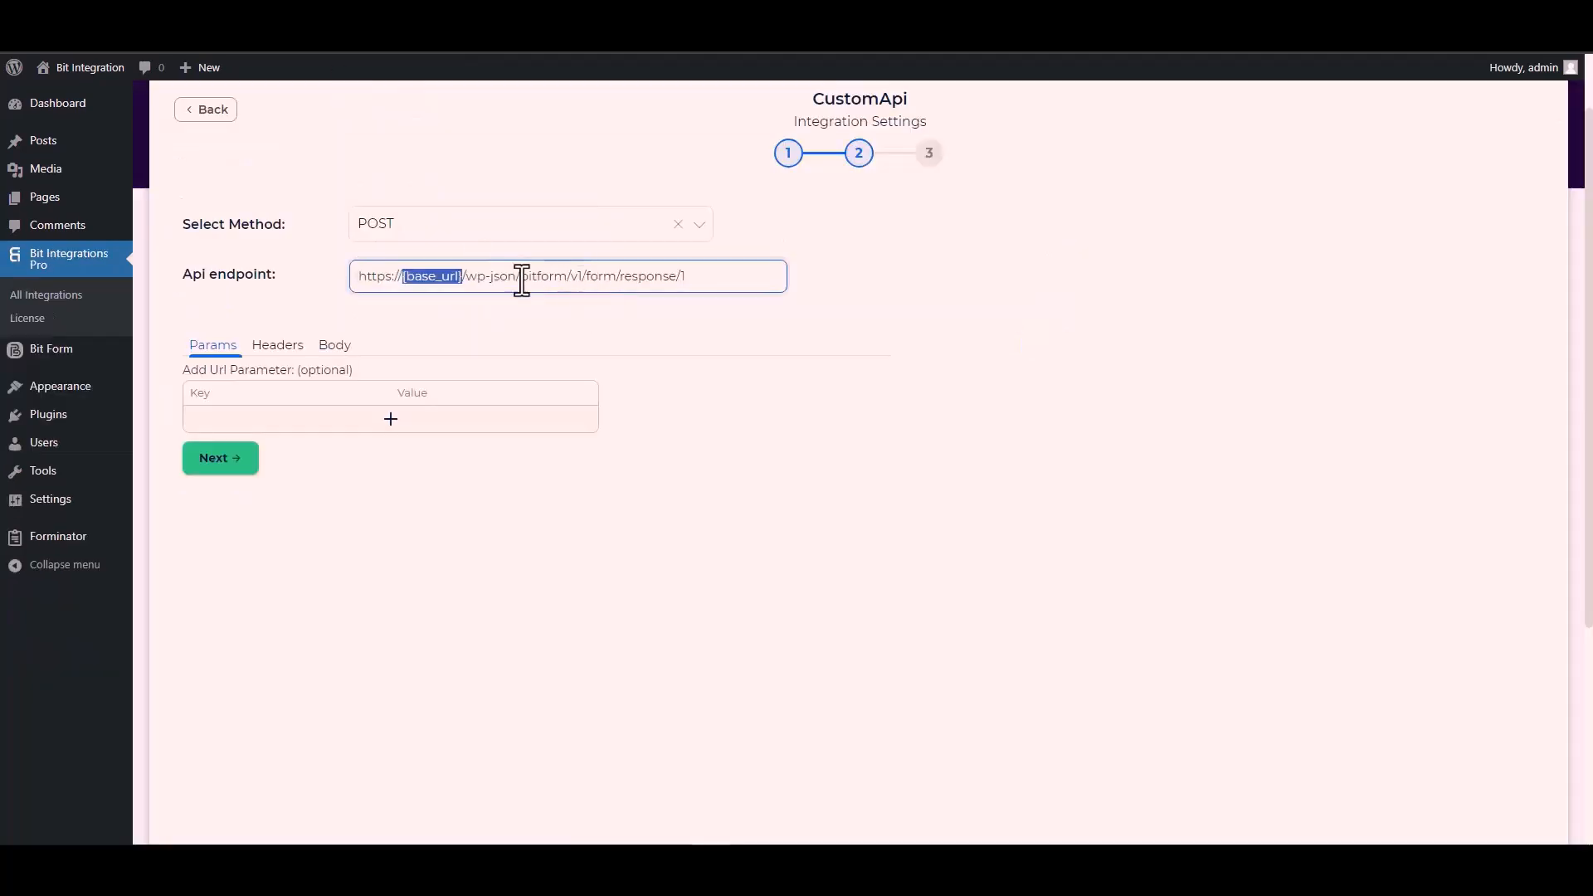
pyautogui.click(462, 276)
pyautogui.moveTo(465, 276); pyautogui.dragTo(355, 287)
pyautogui.hotkey('ctrl', 'v')
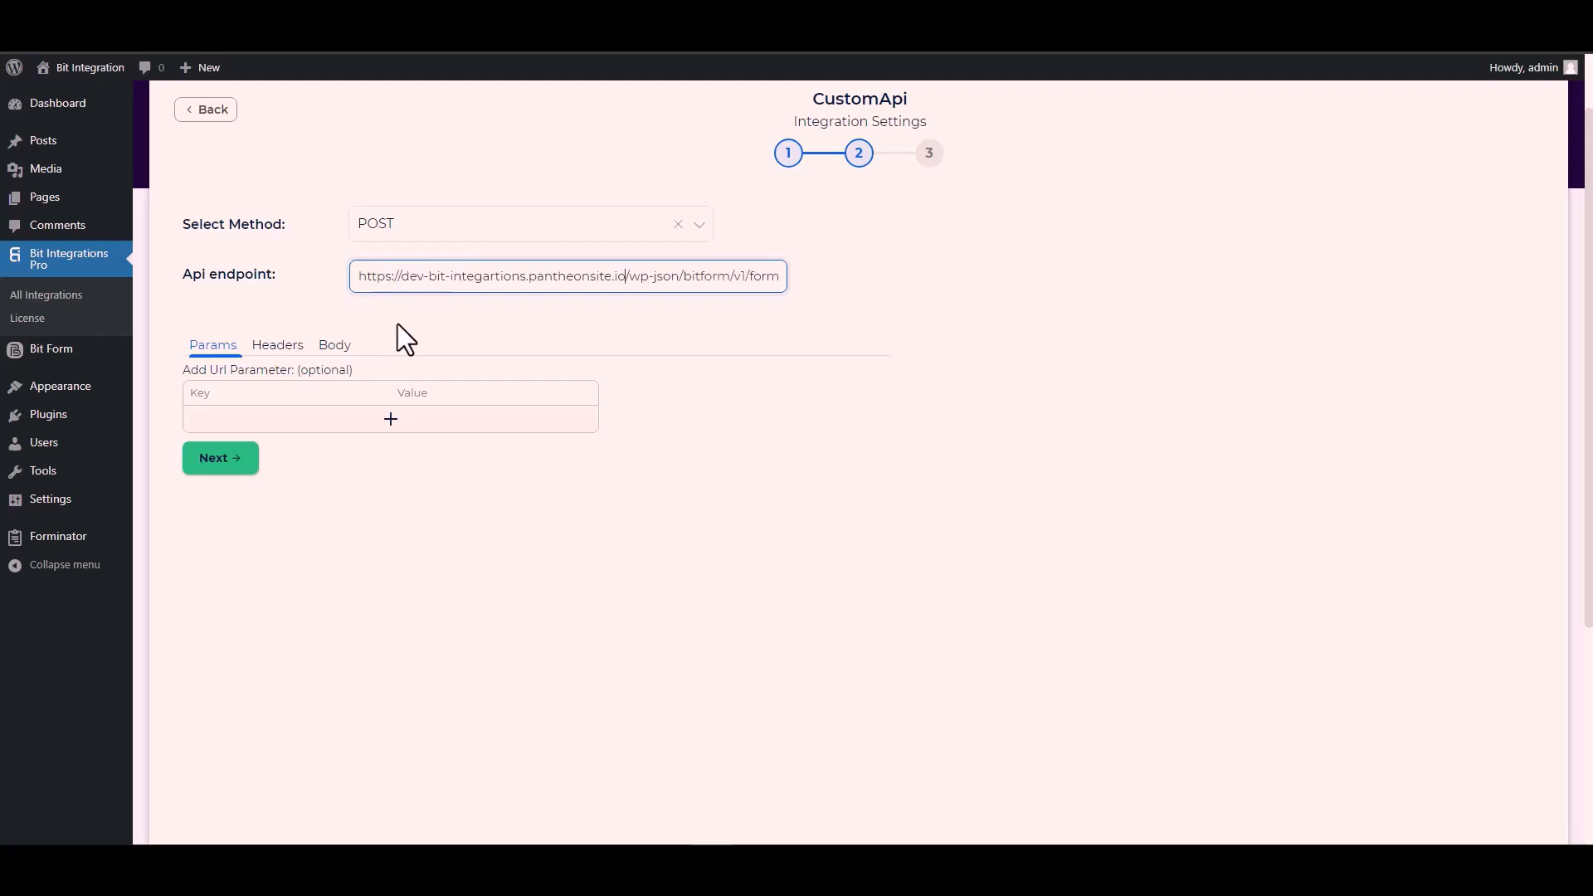
pyautogui.click(545, 332)
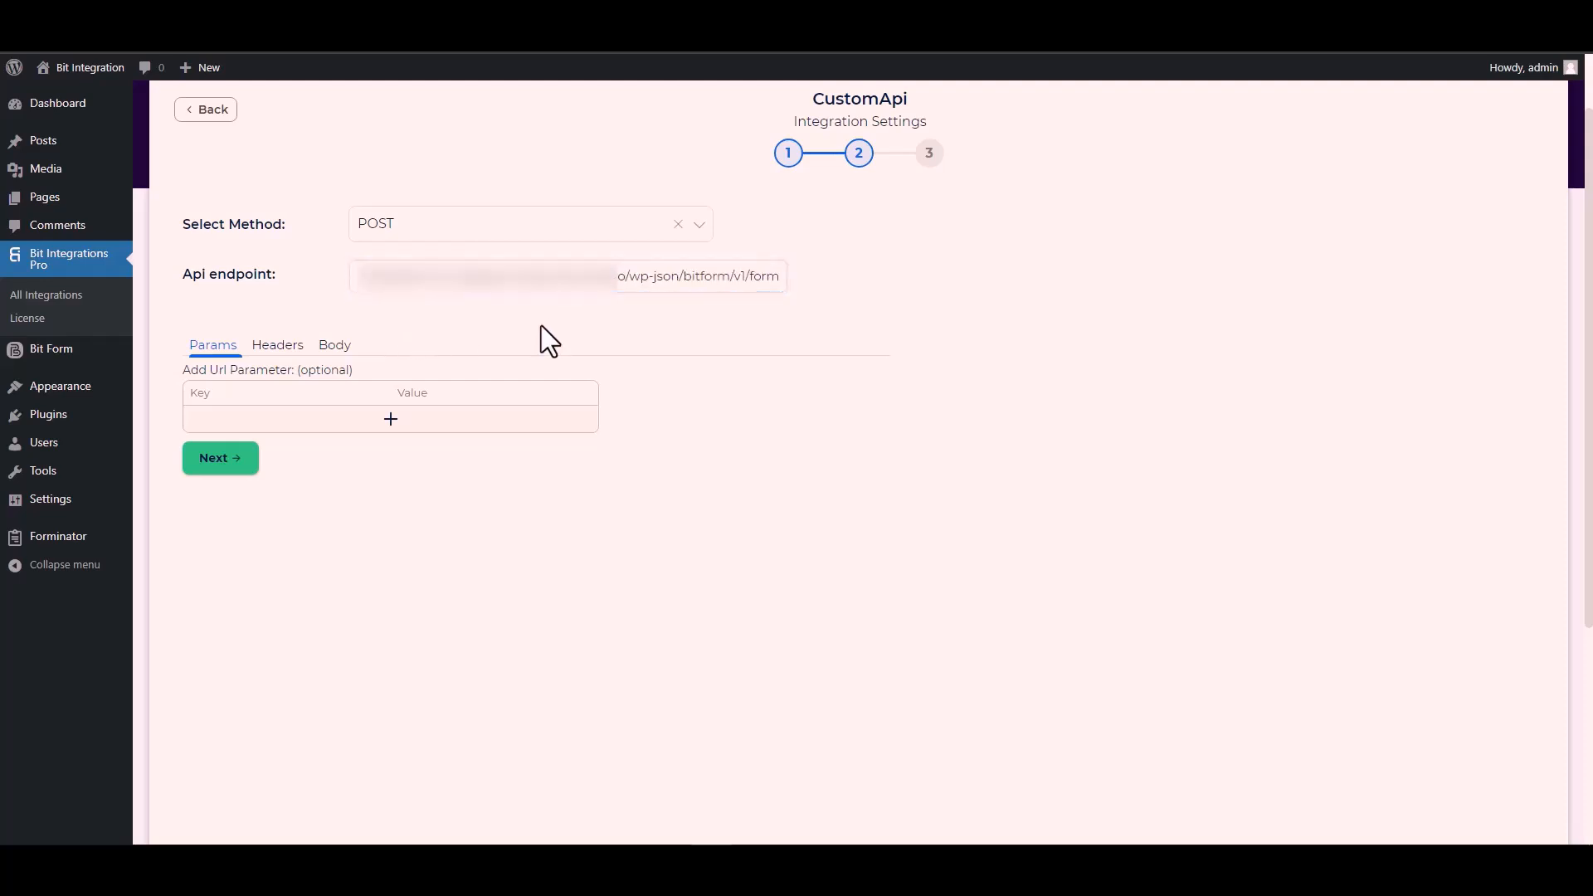
# - Enable Send All Data for the request body and set its content type to application/x-www-form-urlencoded
pyautogui.click(339, 349)
pyautogui.click(245, 390)
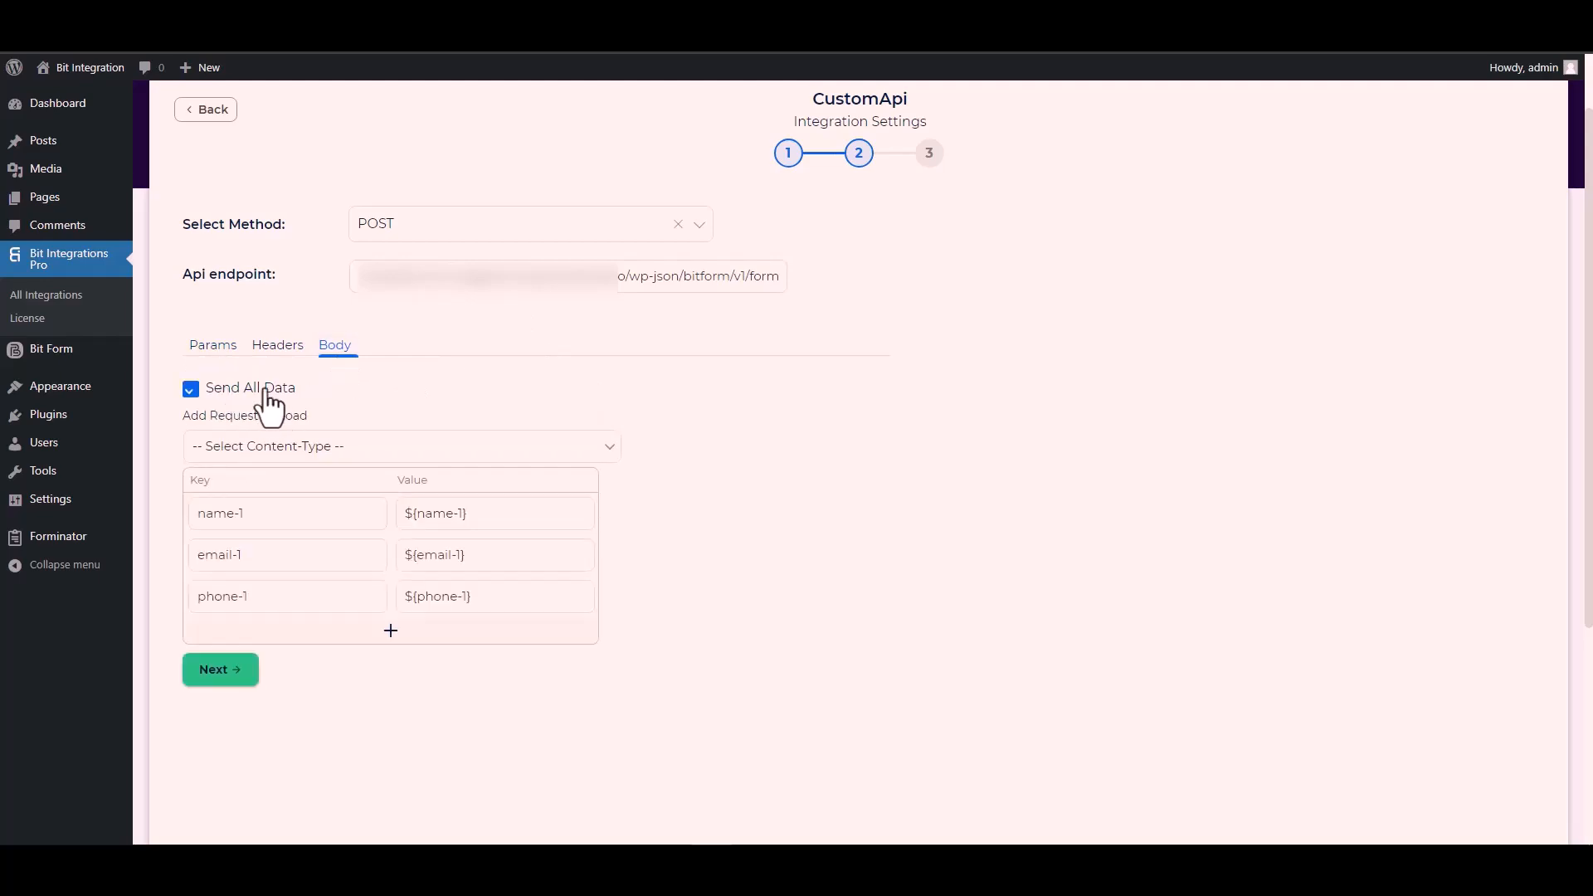
pyautogui.scroll(-2, 468, 380)
pyautogui.scroll(-1, 468, 380)
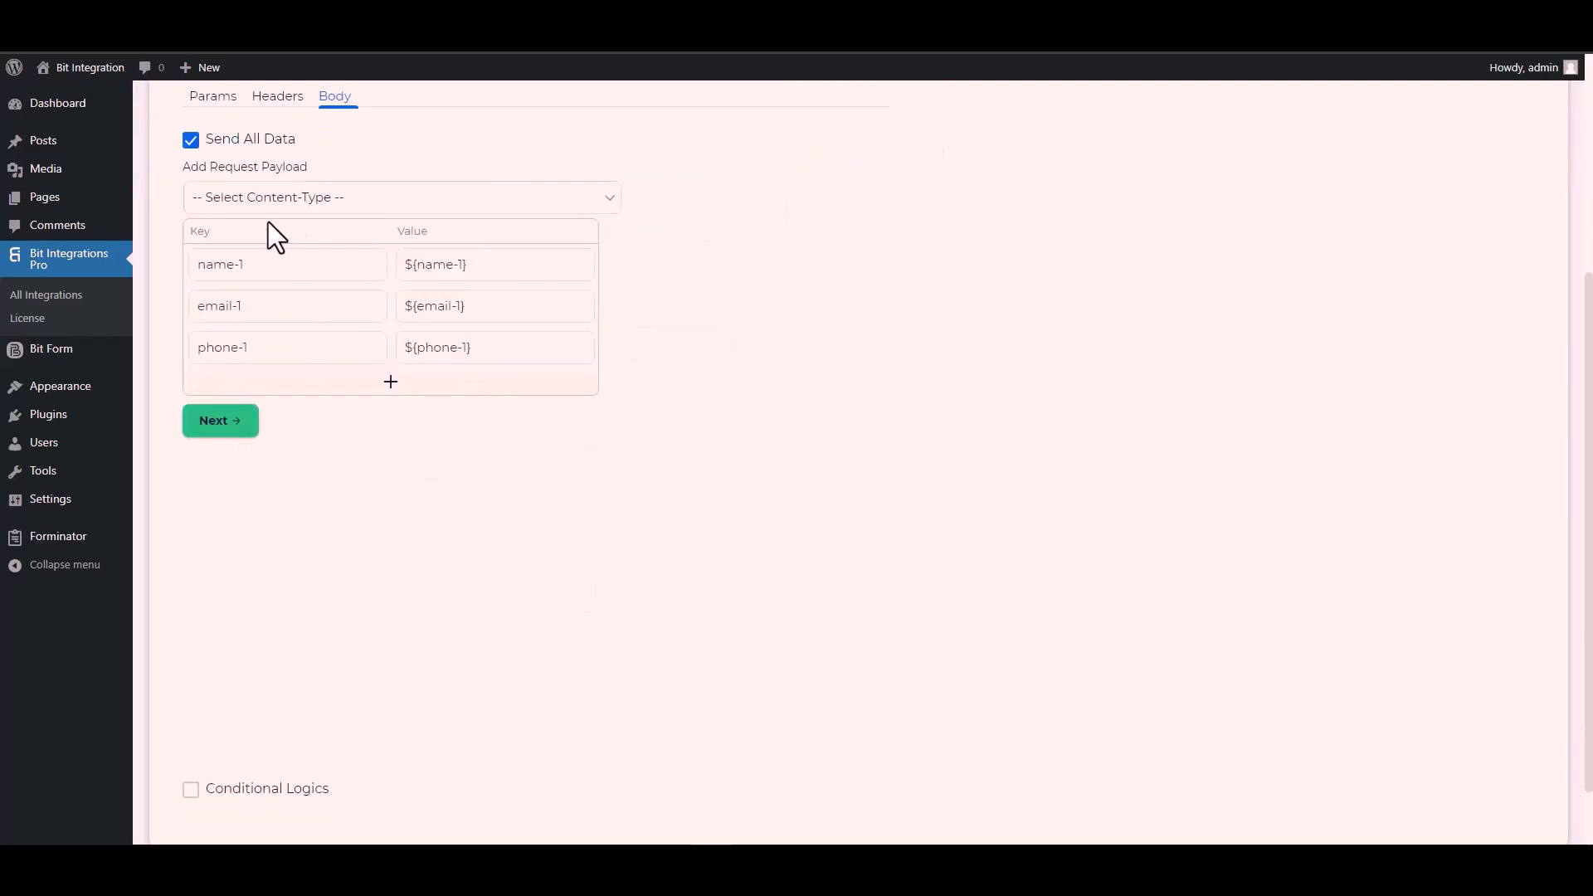
pyautogui.click(314, 202)
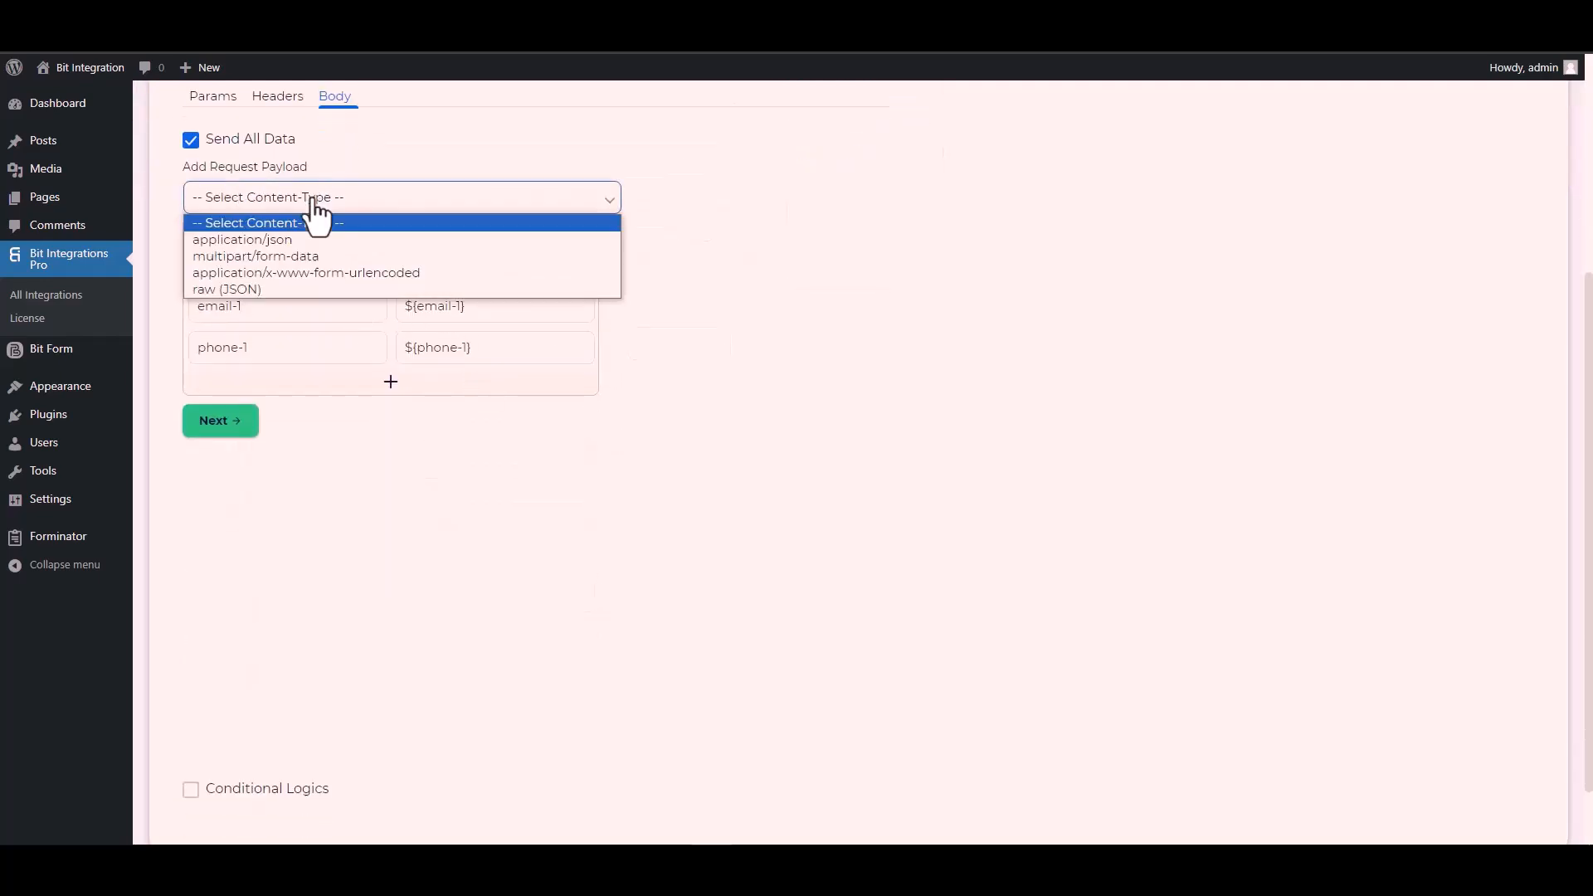
pyautogui.click(362, 272)
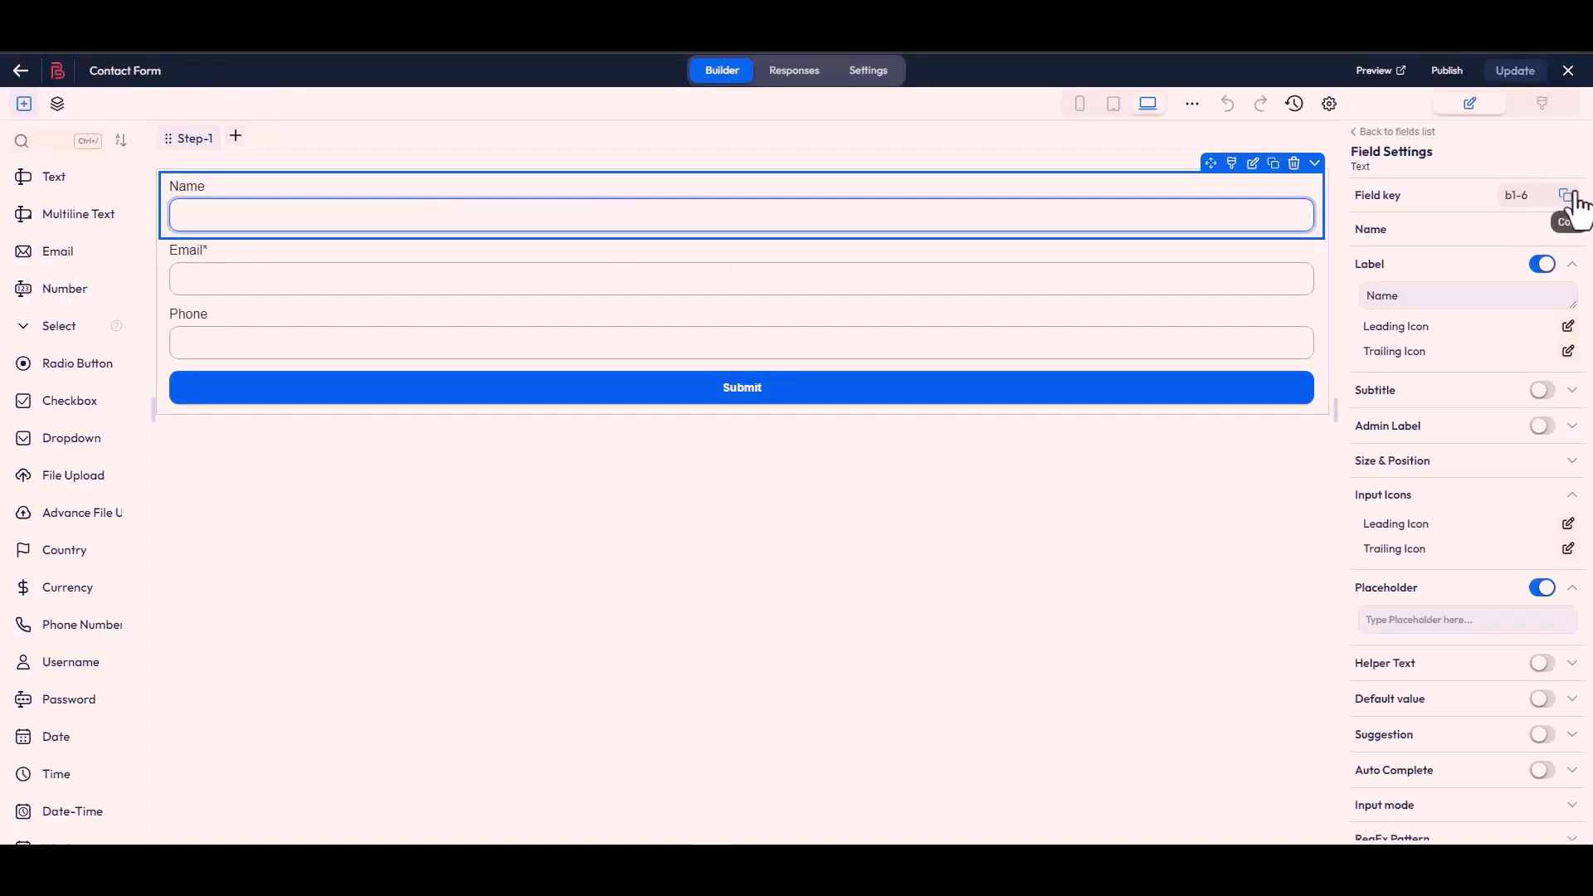
# - Replace the name-1 payload key with b1-6, the Name field's key copied from the Bit Form Contact Form builder
pyautogui.click(1572, 198)
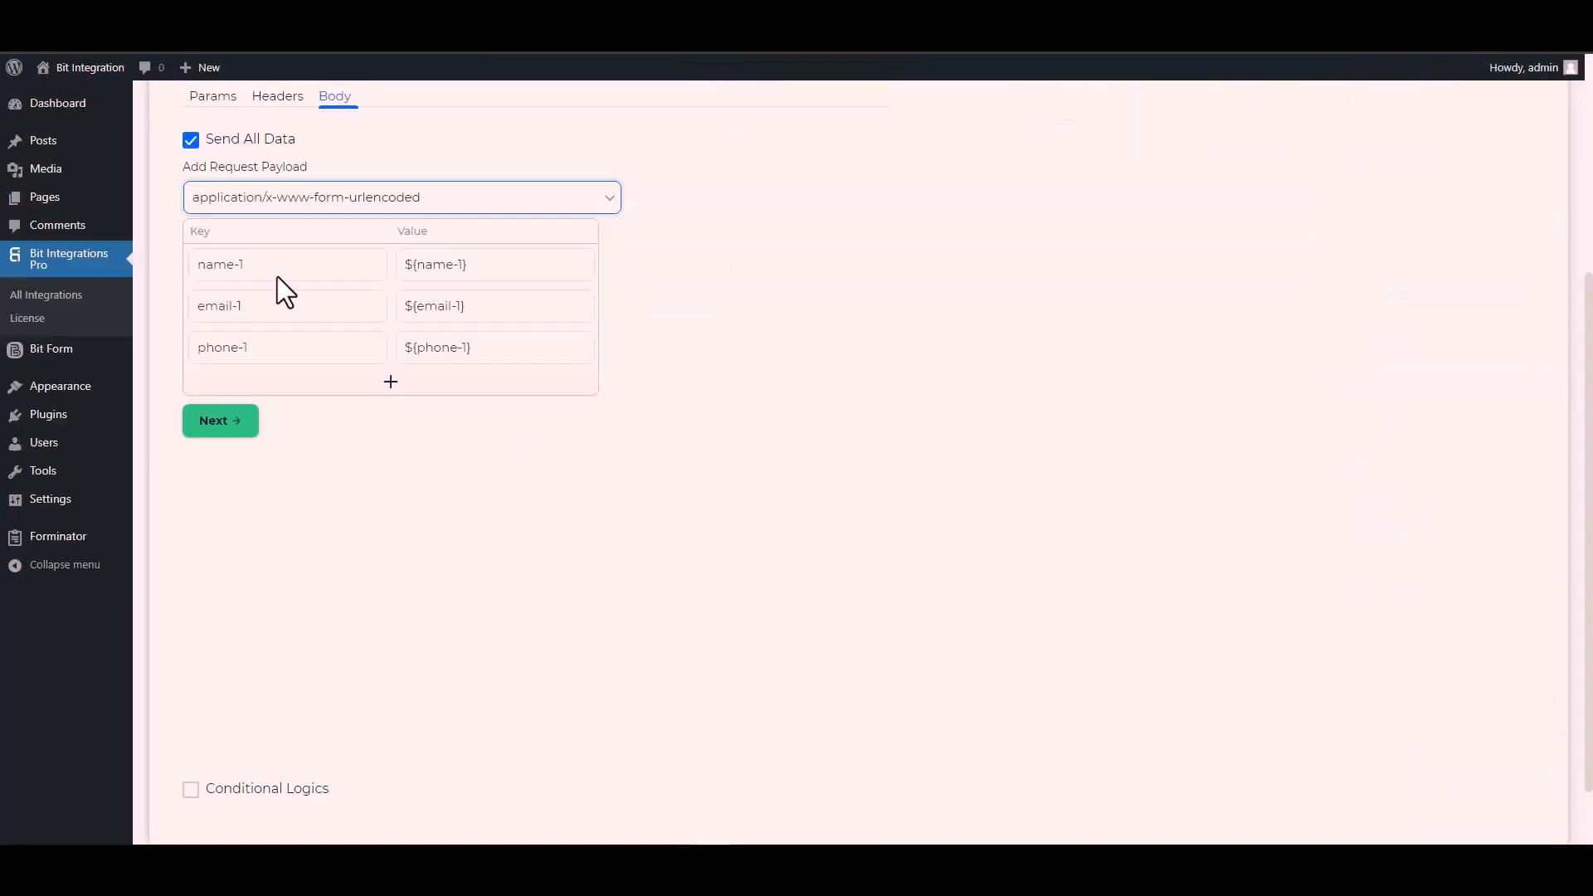
pyautogui.click(273, 266)
pyautogui.hotkey('ctrl', 'a')
pyautogui.hotkey('ctrl', 'v')
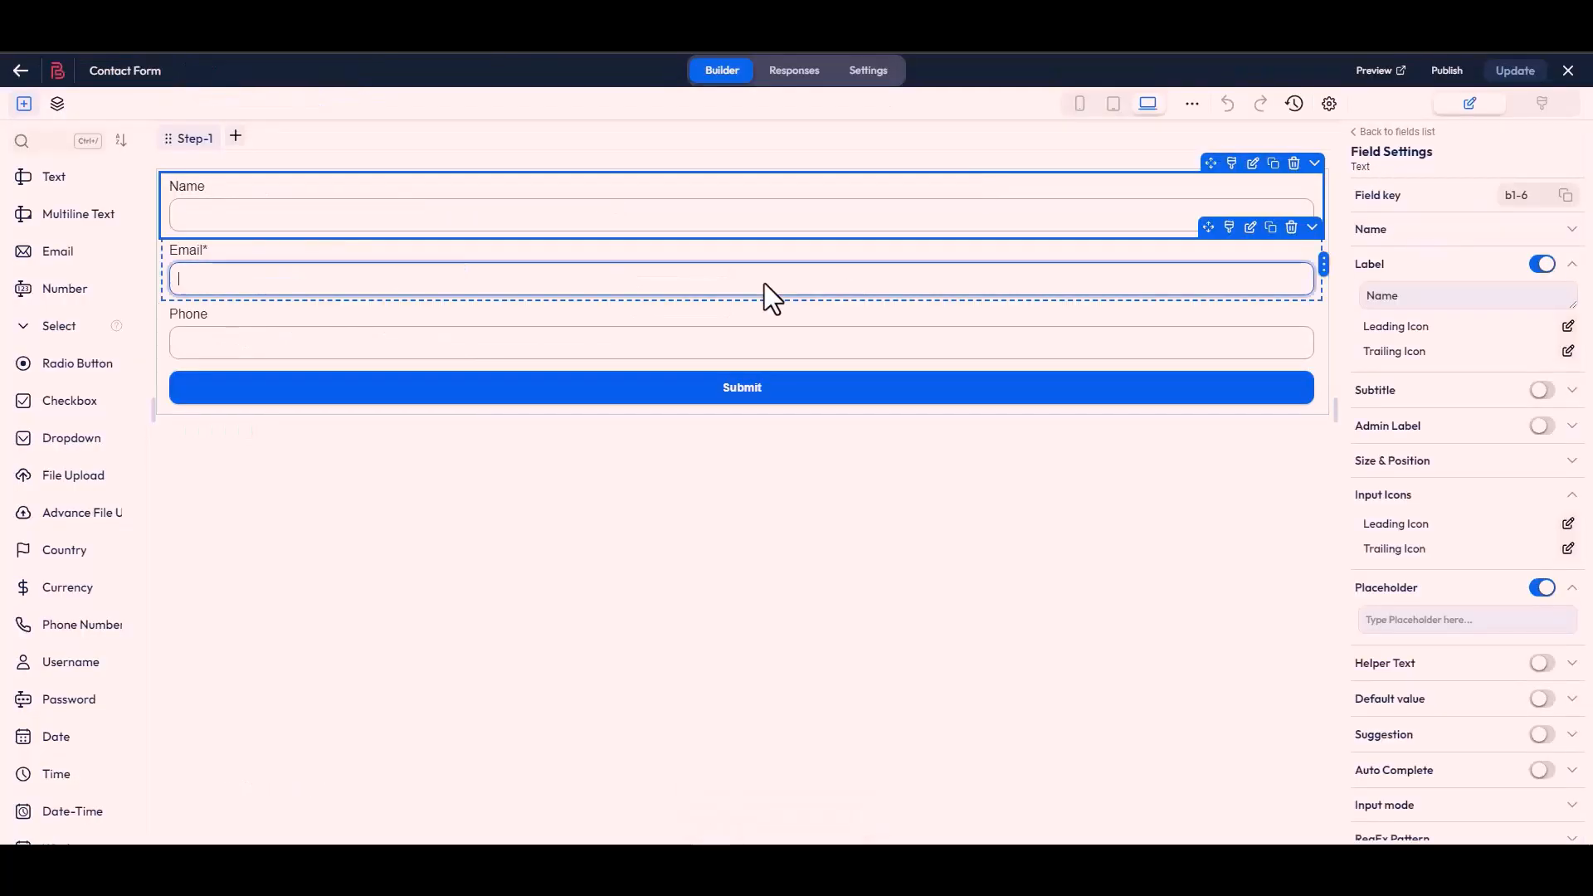
# - Replace the email-1 payload key with b1-4, the Email field's key copied from the Contact Form builder
pyautogui.click(764, 295)
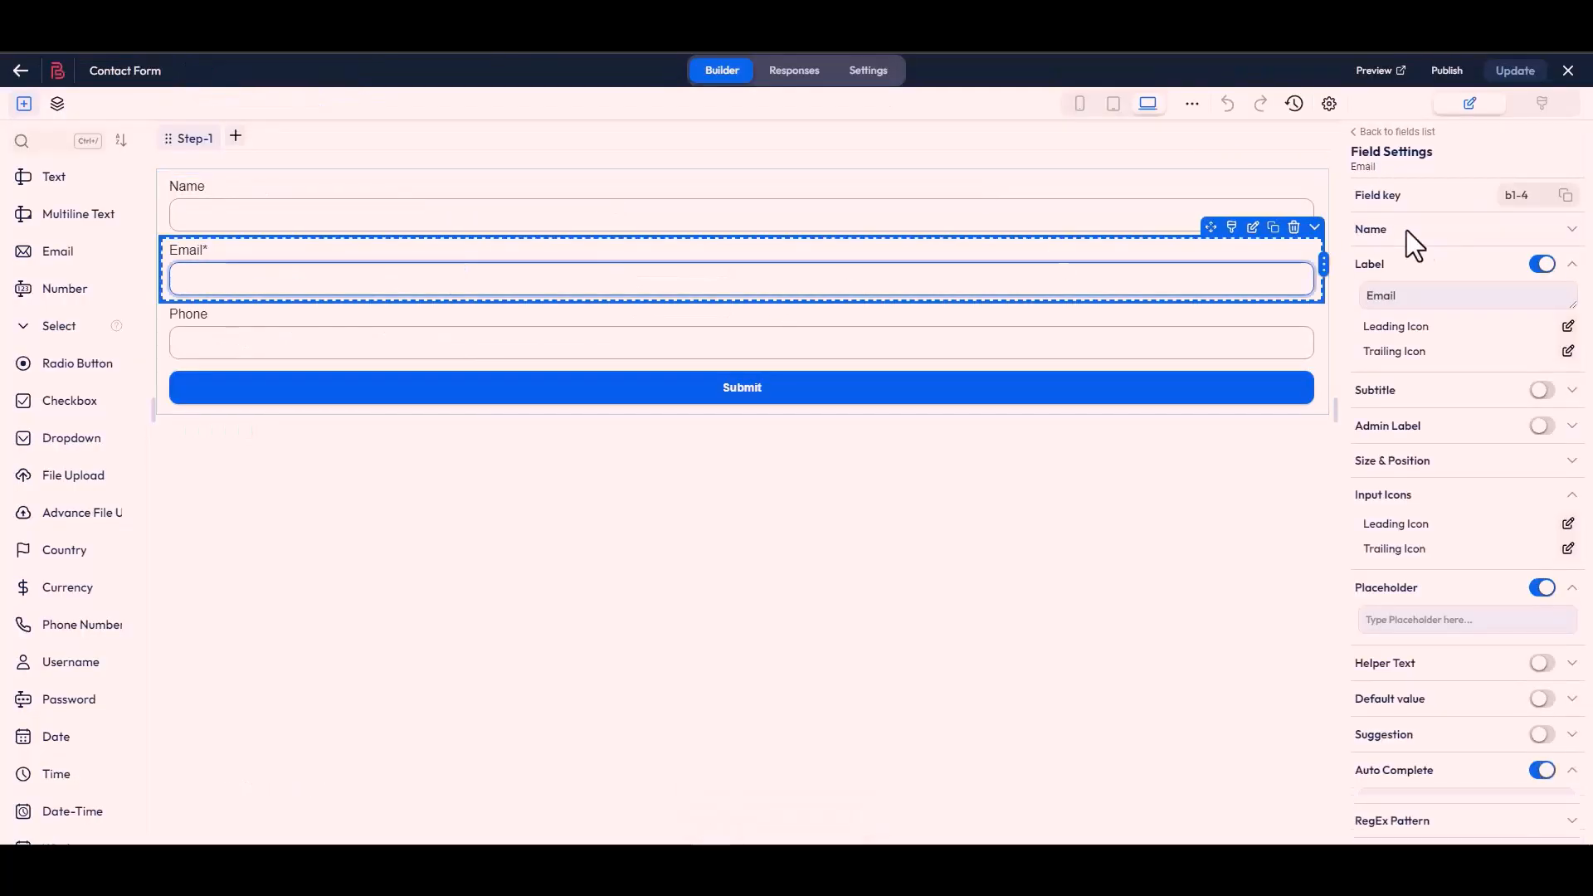
pyautogui.click(1566, 199)
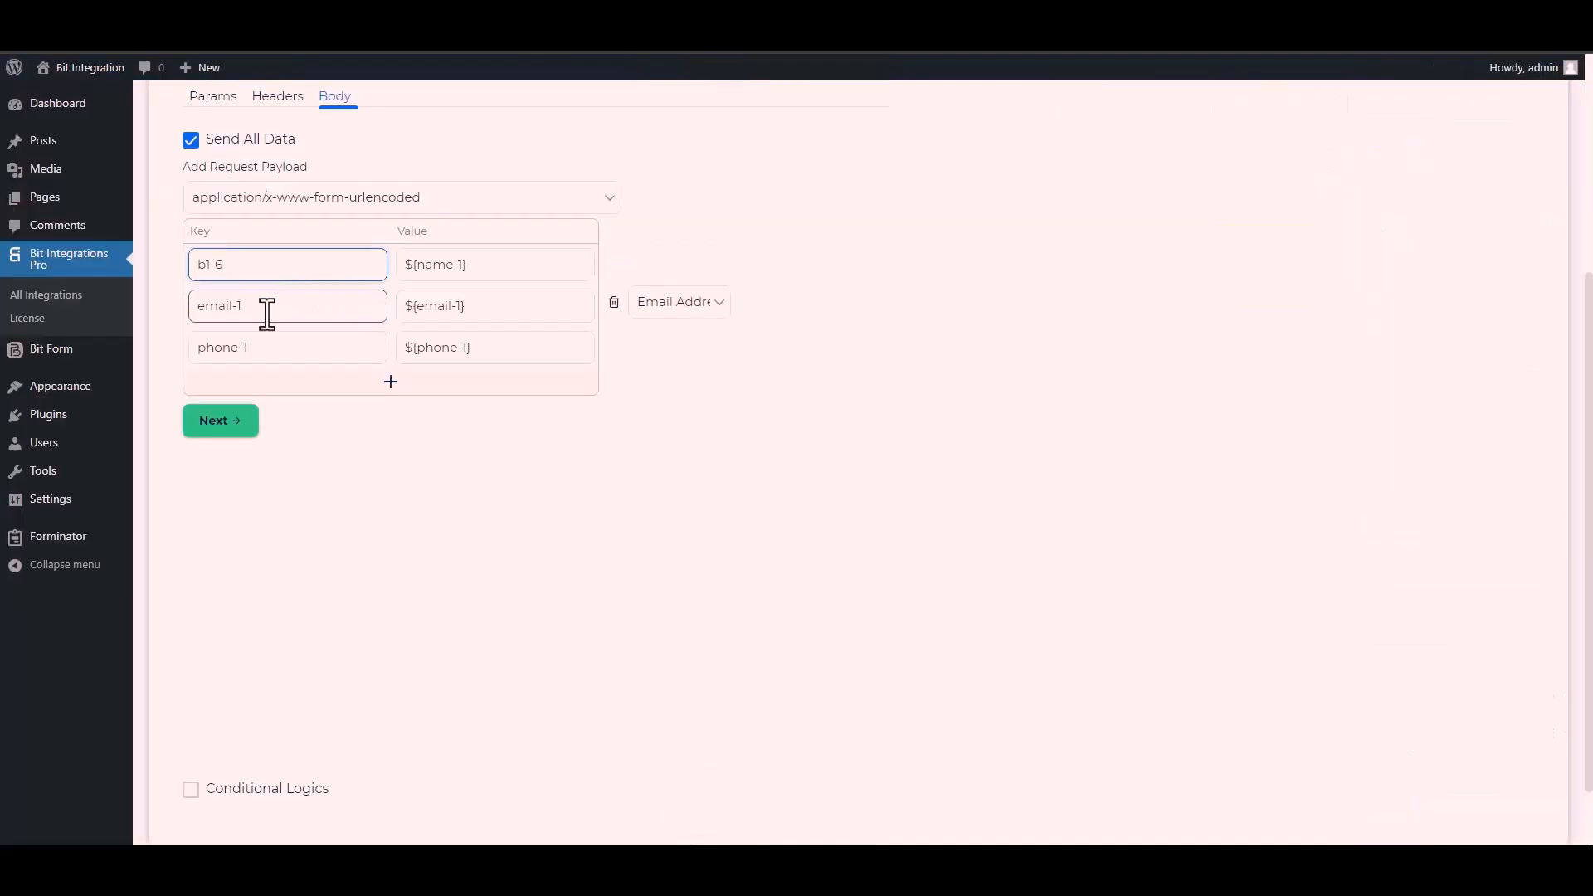
pyautogui.click(267, 312)
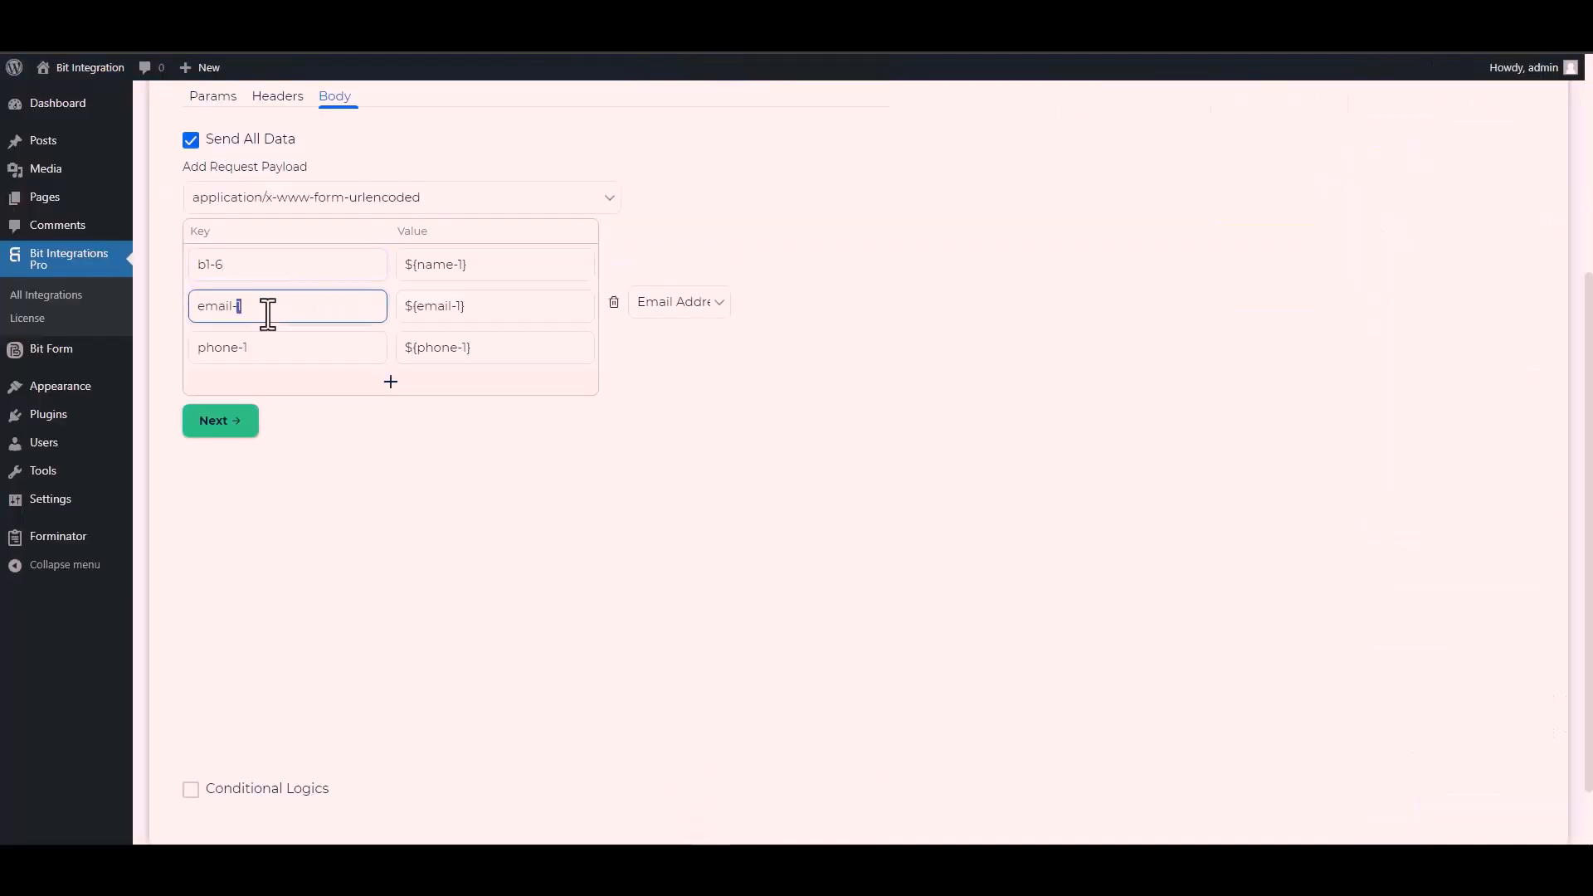
pyautogui.tripleClick(267, 312)
pyautogui.hotkey('ctrl', 'v')
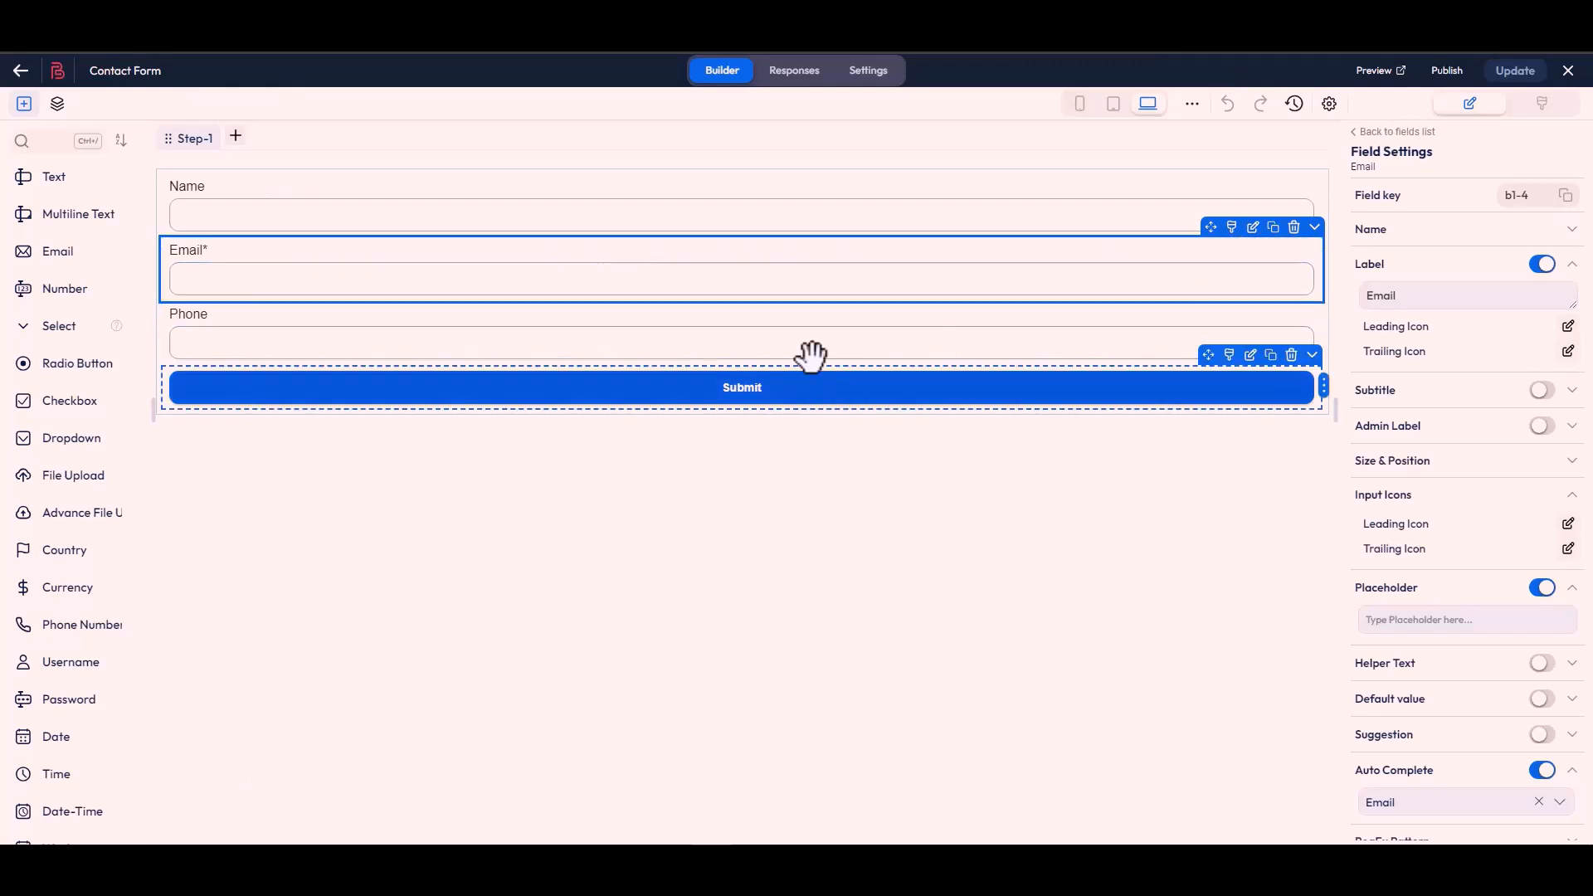
# - Replace the phone-1 payload key with b1-7, the Phone field's key copied from the Contact Form builder
pyautogui.click(805, 357)
pyautogui.click(1566, 198)
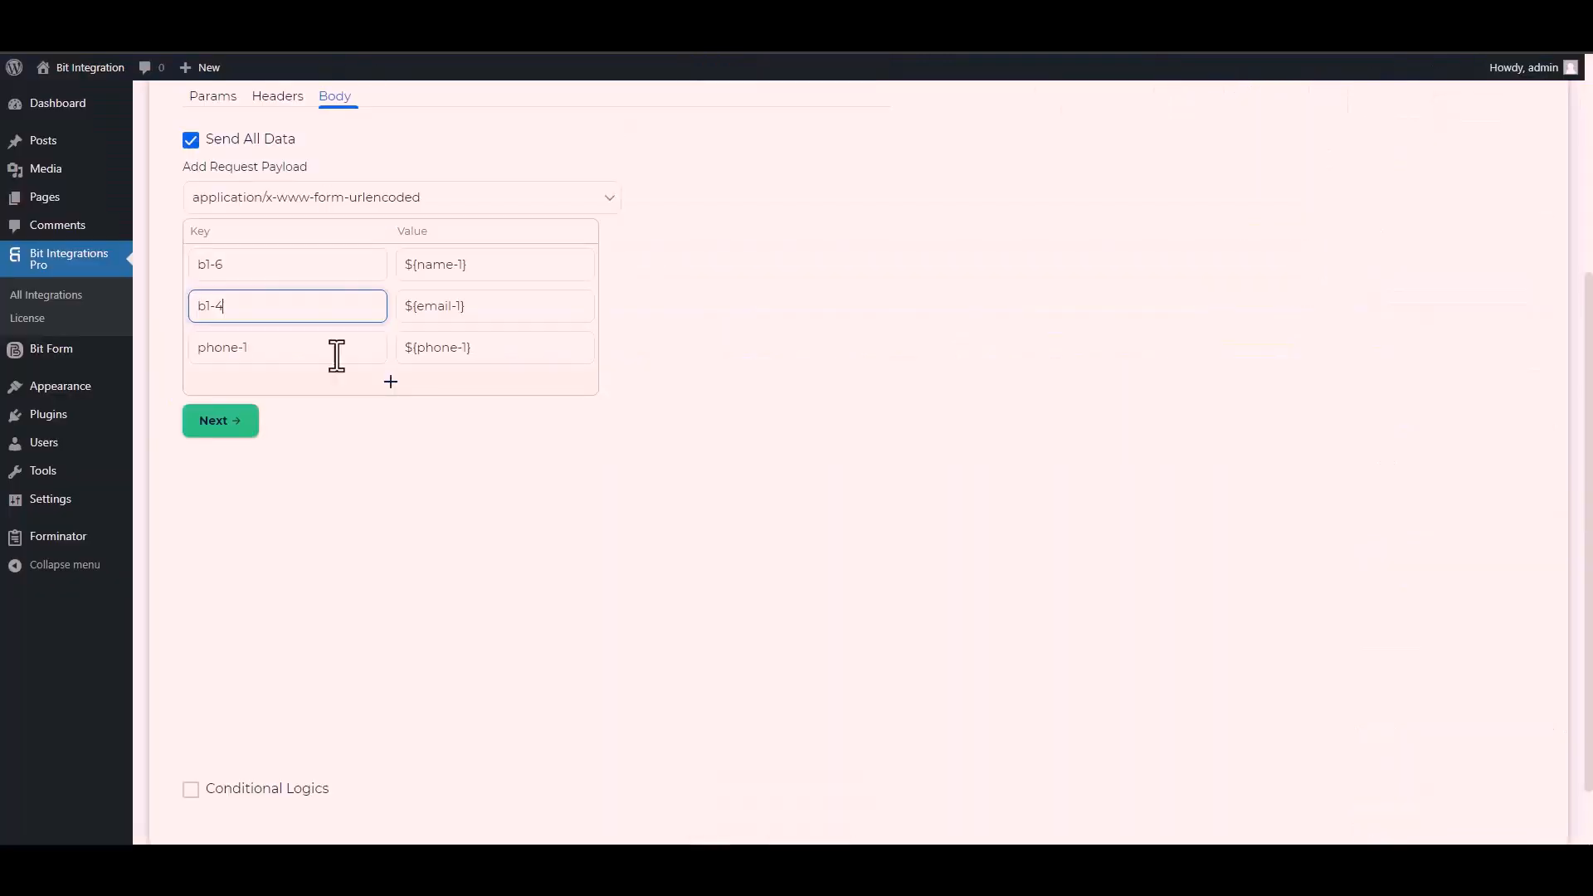
pyautogui.click(260, 355)
pyautogui.tripleClick(263, 360)
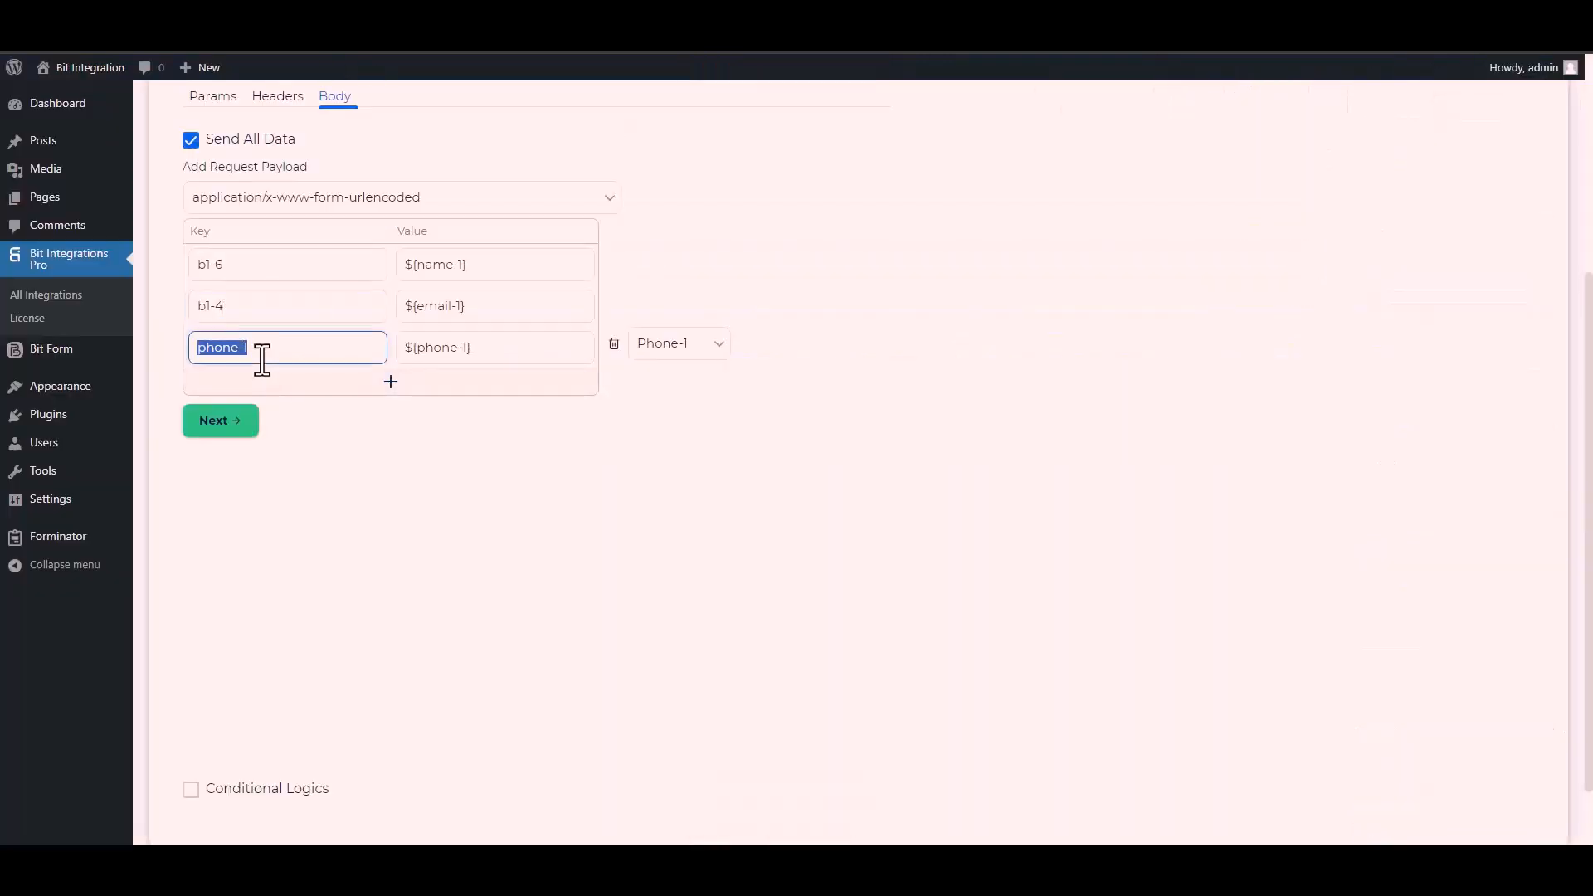
pyautogui.hotkey('ctrl', 'v')
pyautogui.scroll(-2, 266, 415)
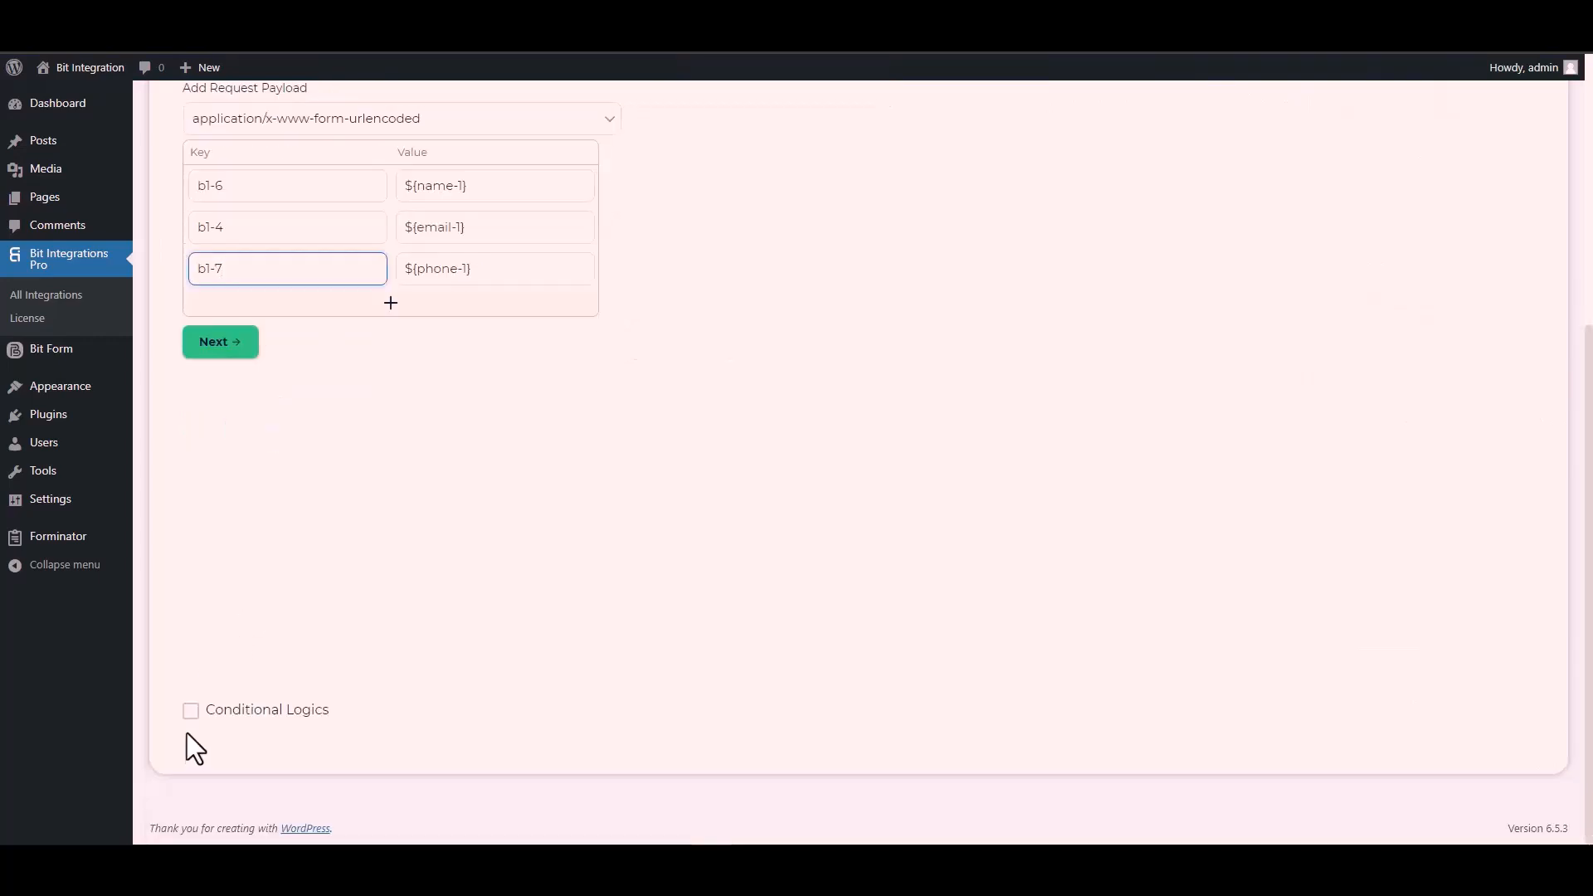
pyautogui.click(253, 720)
pyautogui.scroll(-2, 315, 601)
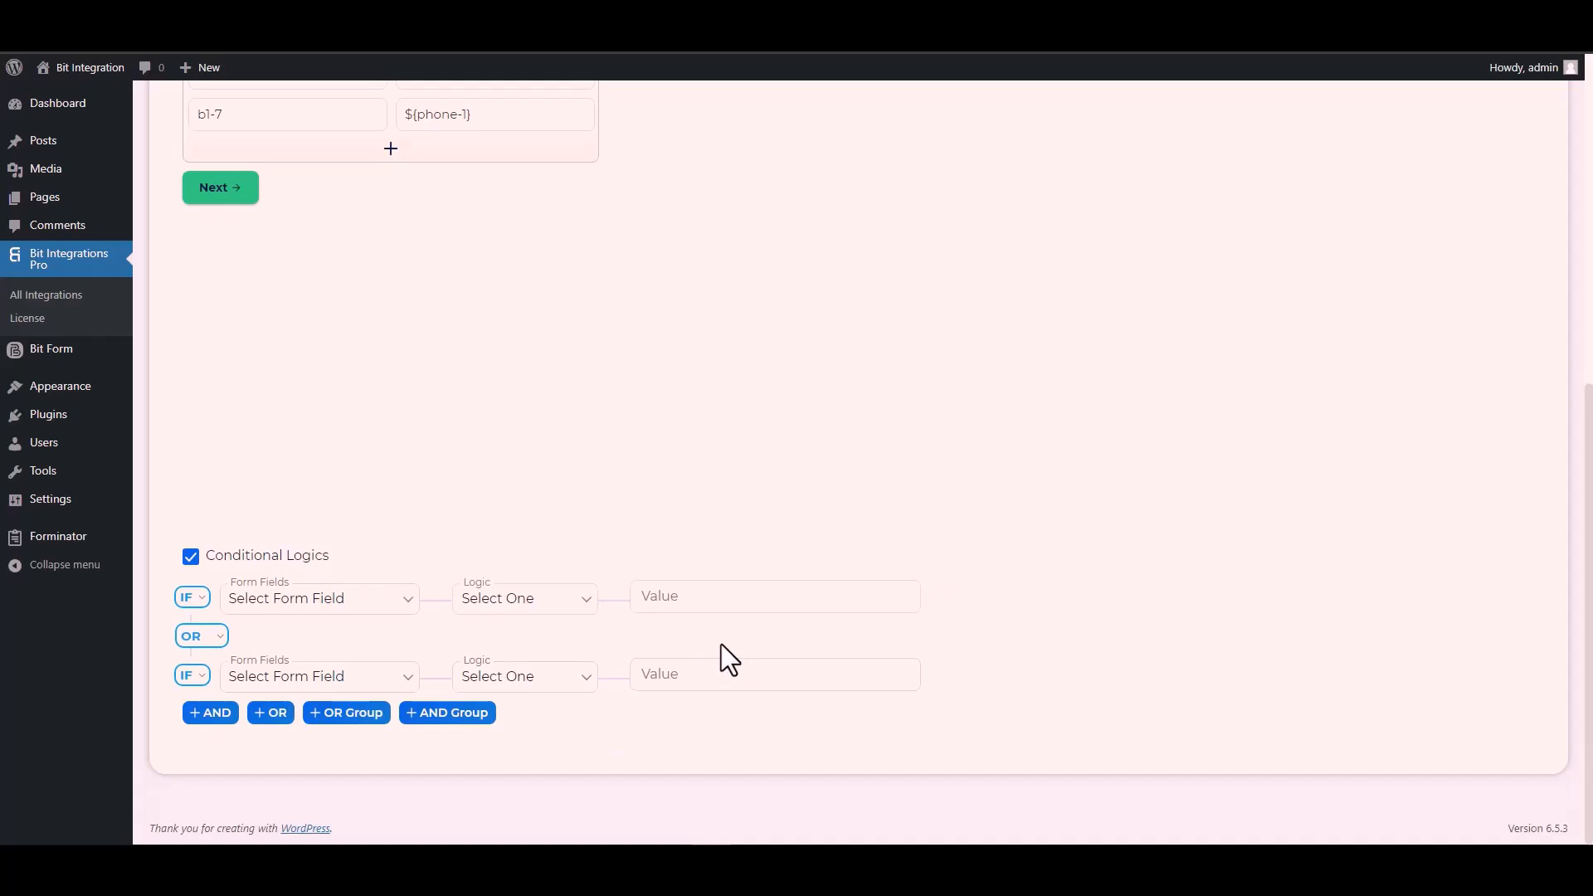
pyautogui.click(189, 556)
pyautogui.scroll(4, 395, 573)
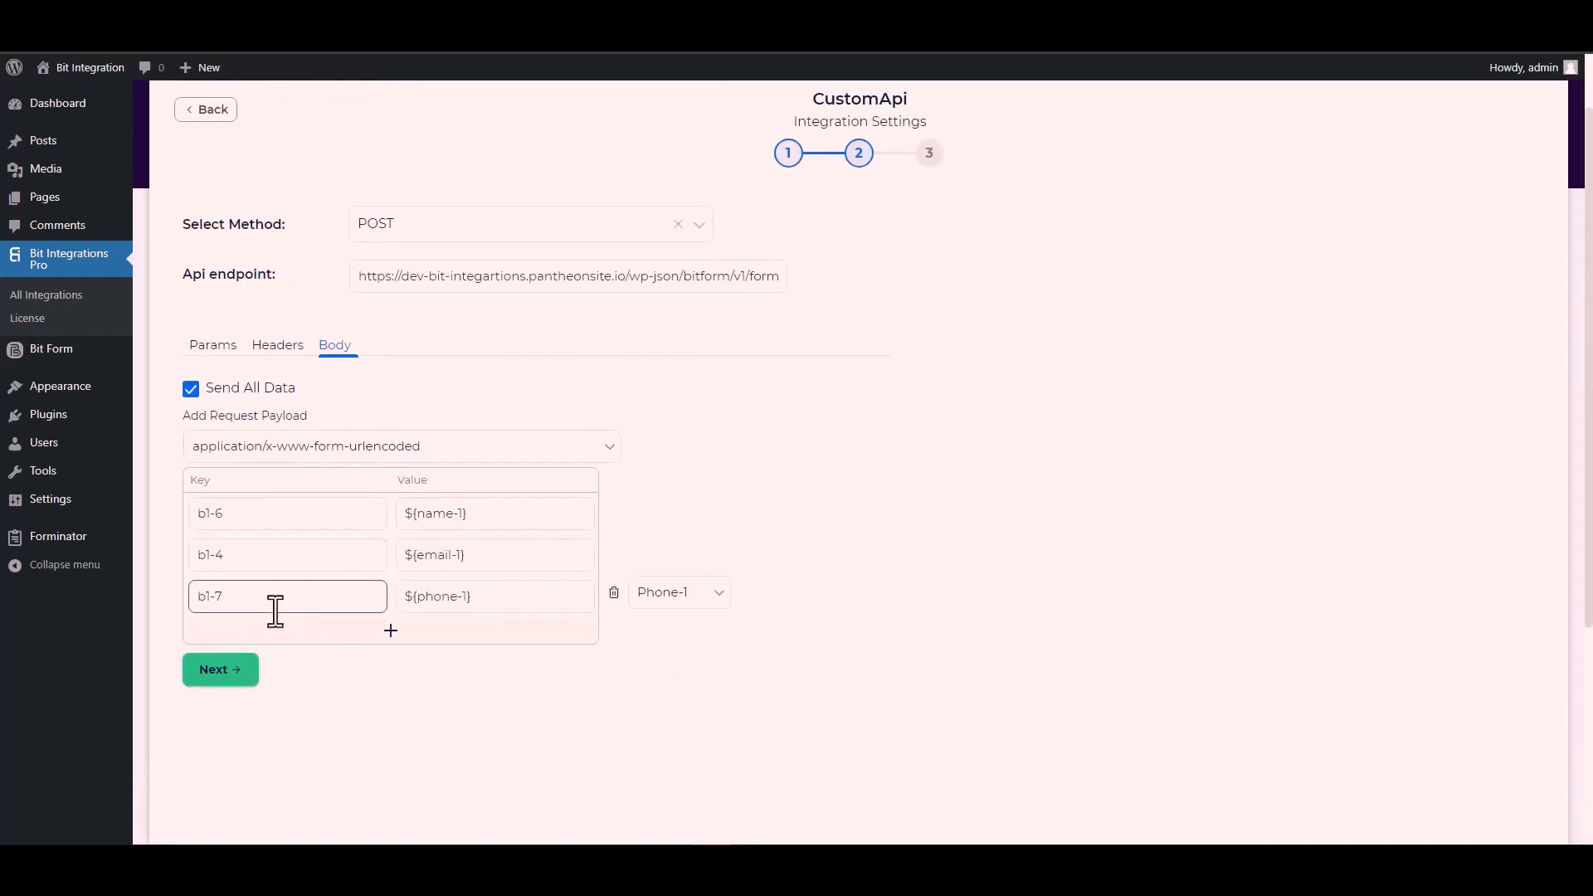
# - Proceed to the final stage of the CustomApi integration settings, then finish and save the integration
pyautogui.click(223, 674)
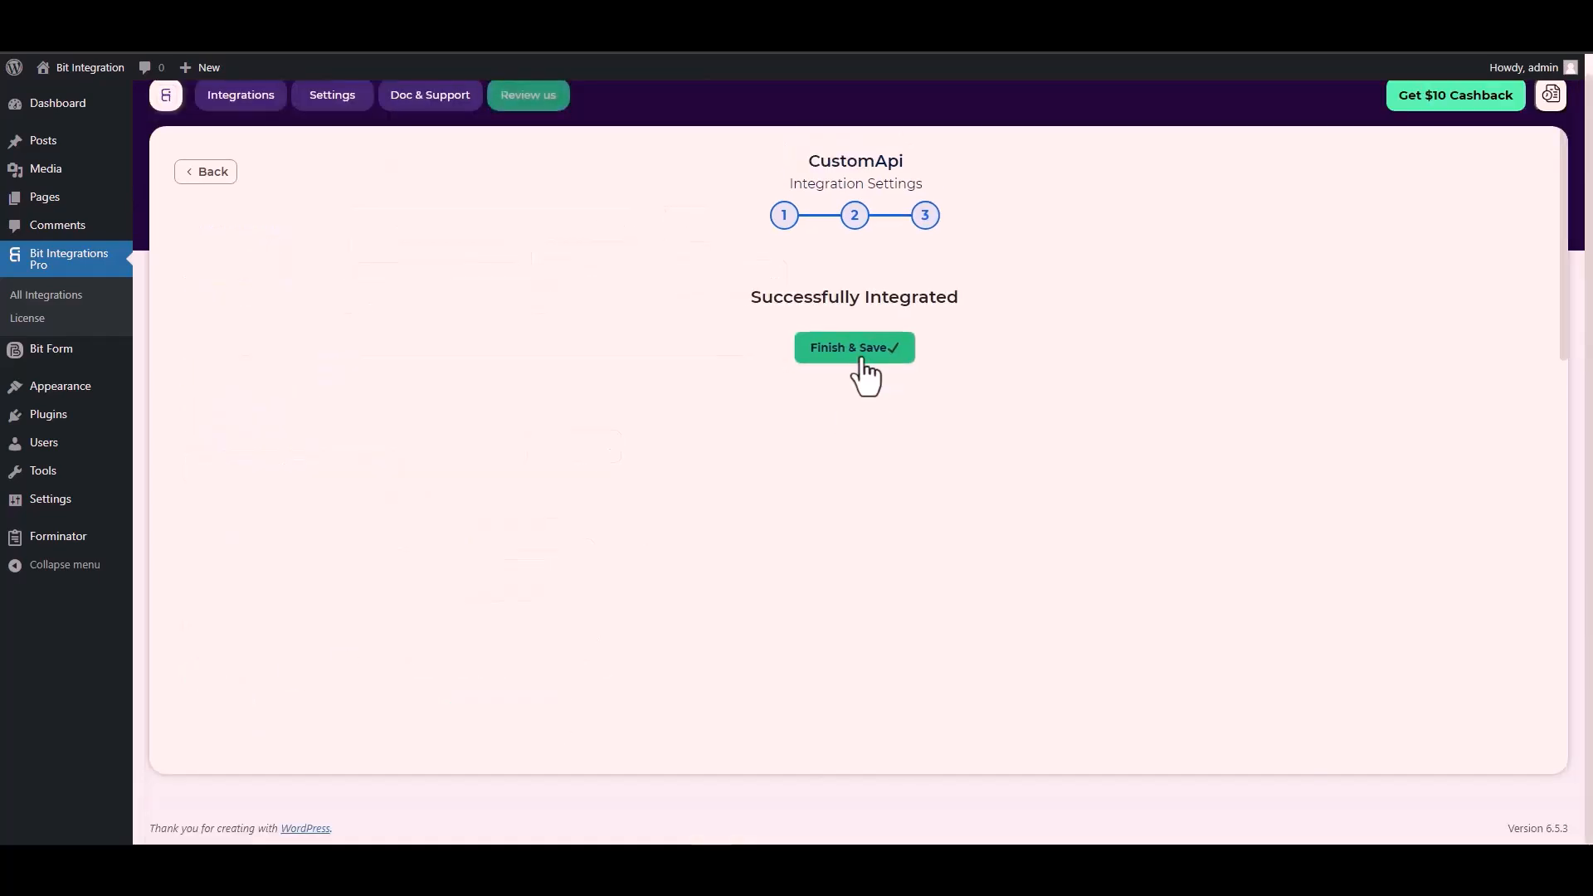
pyautogui.click(860, 360)
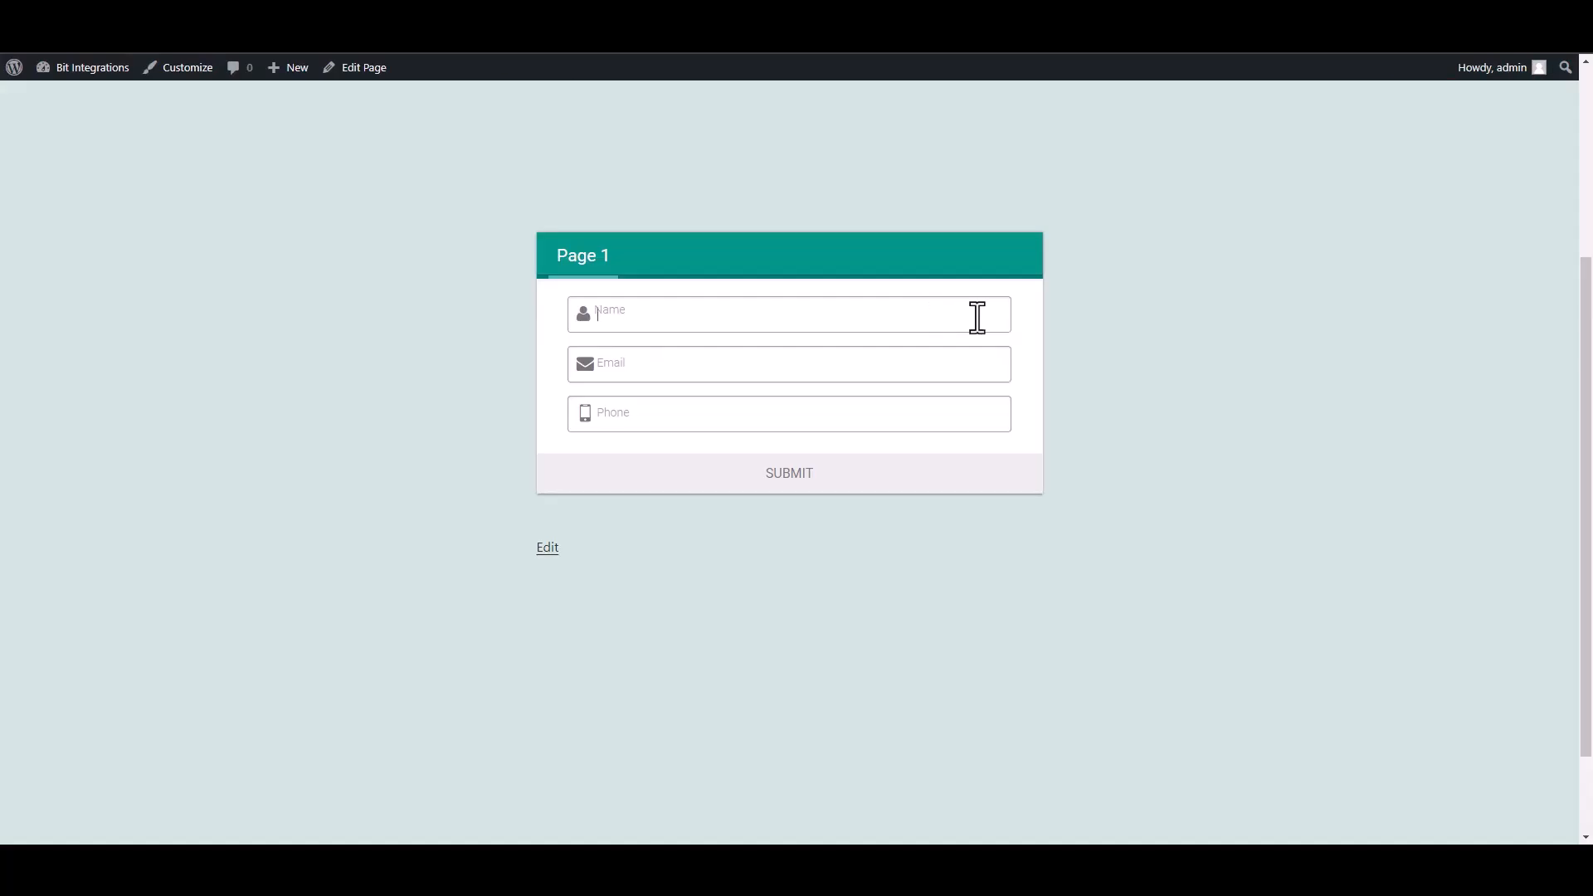
# - Fill in the eForm test page with the name Bit Integrations, the contact's email and phone number, and submit it
pyautogui.click(978, 316)
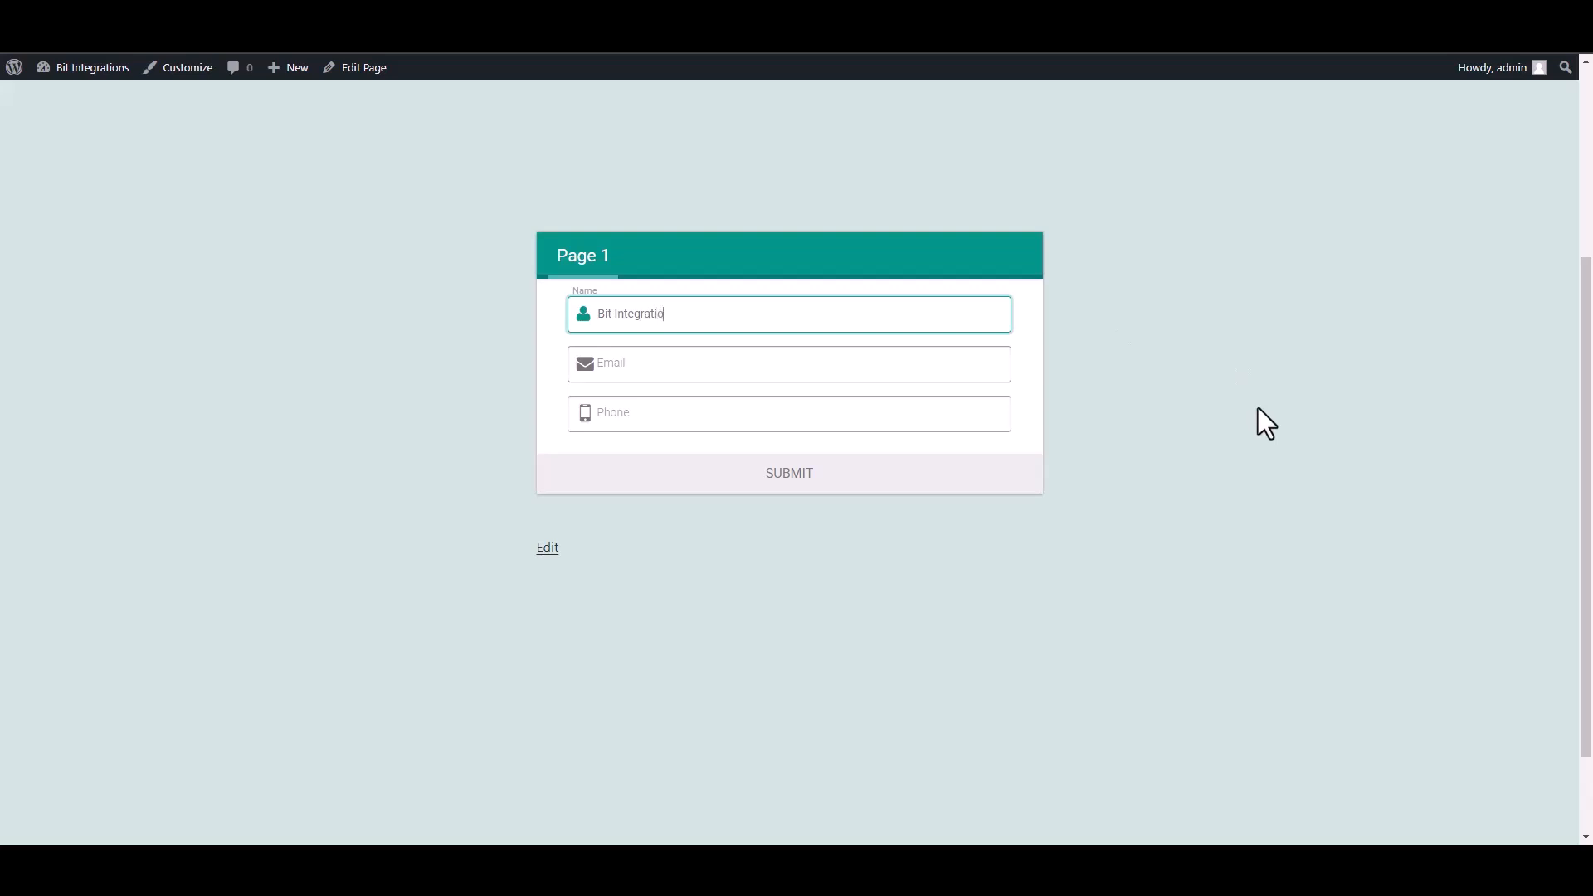
pyautogui.click(983, 364)
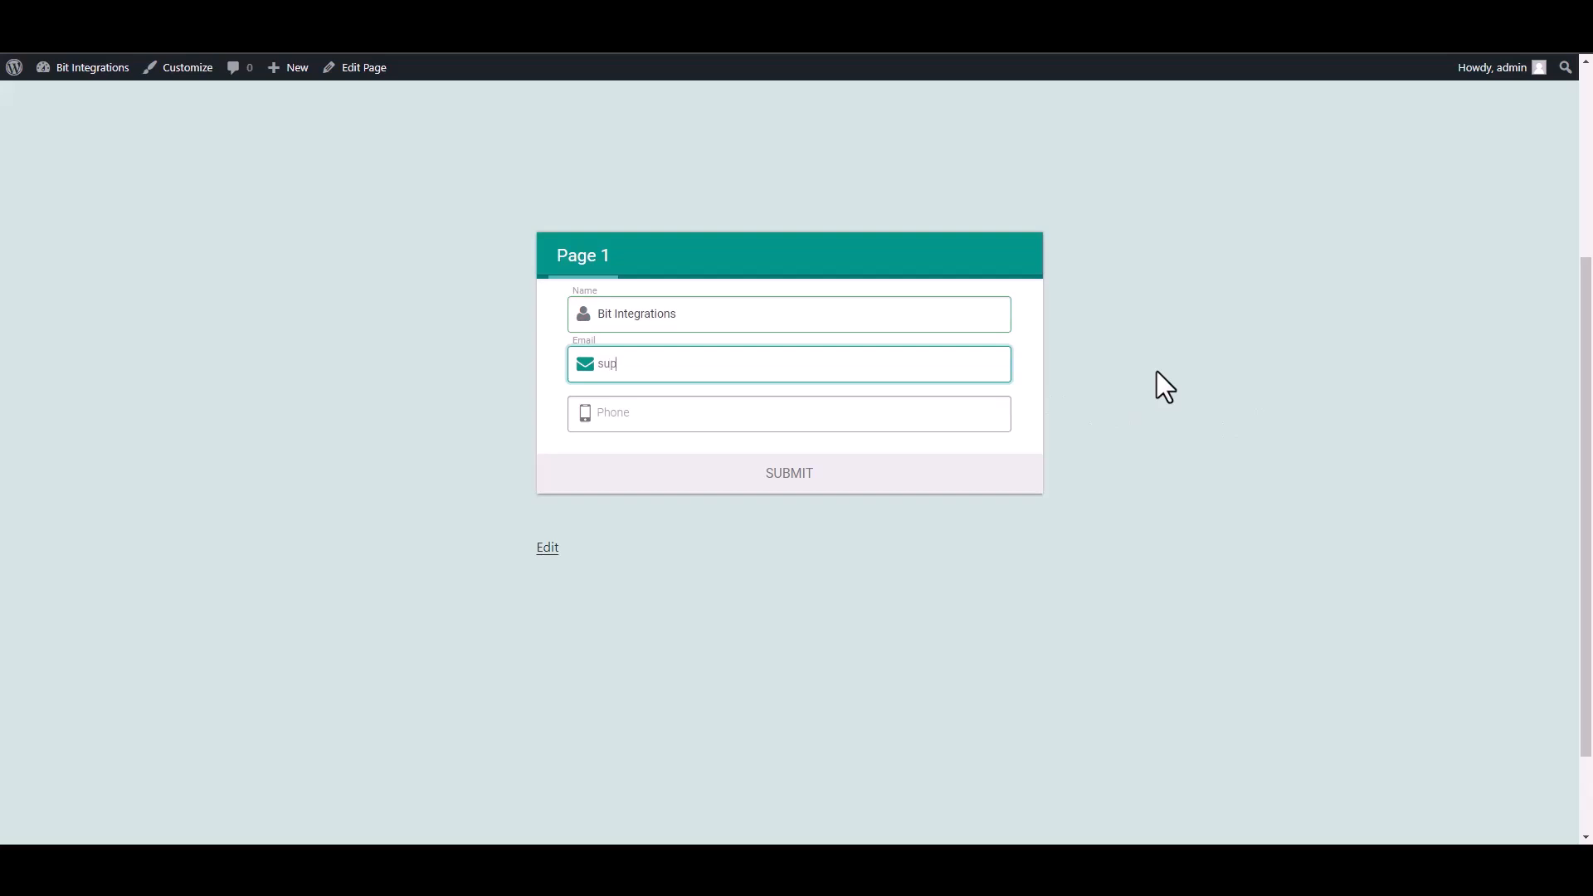
pyautogui.click(985, 409)
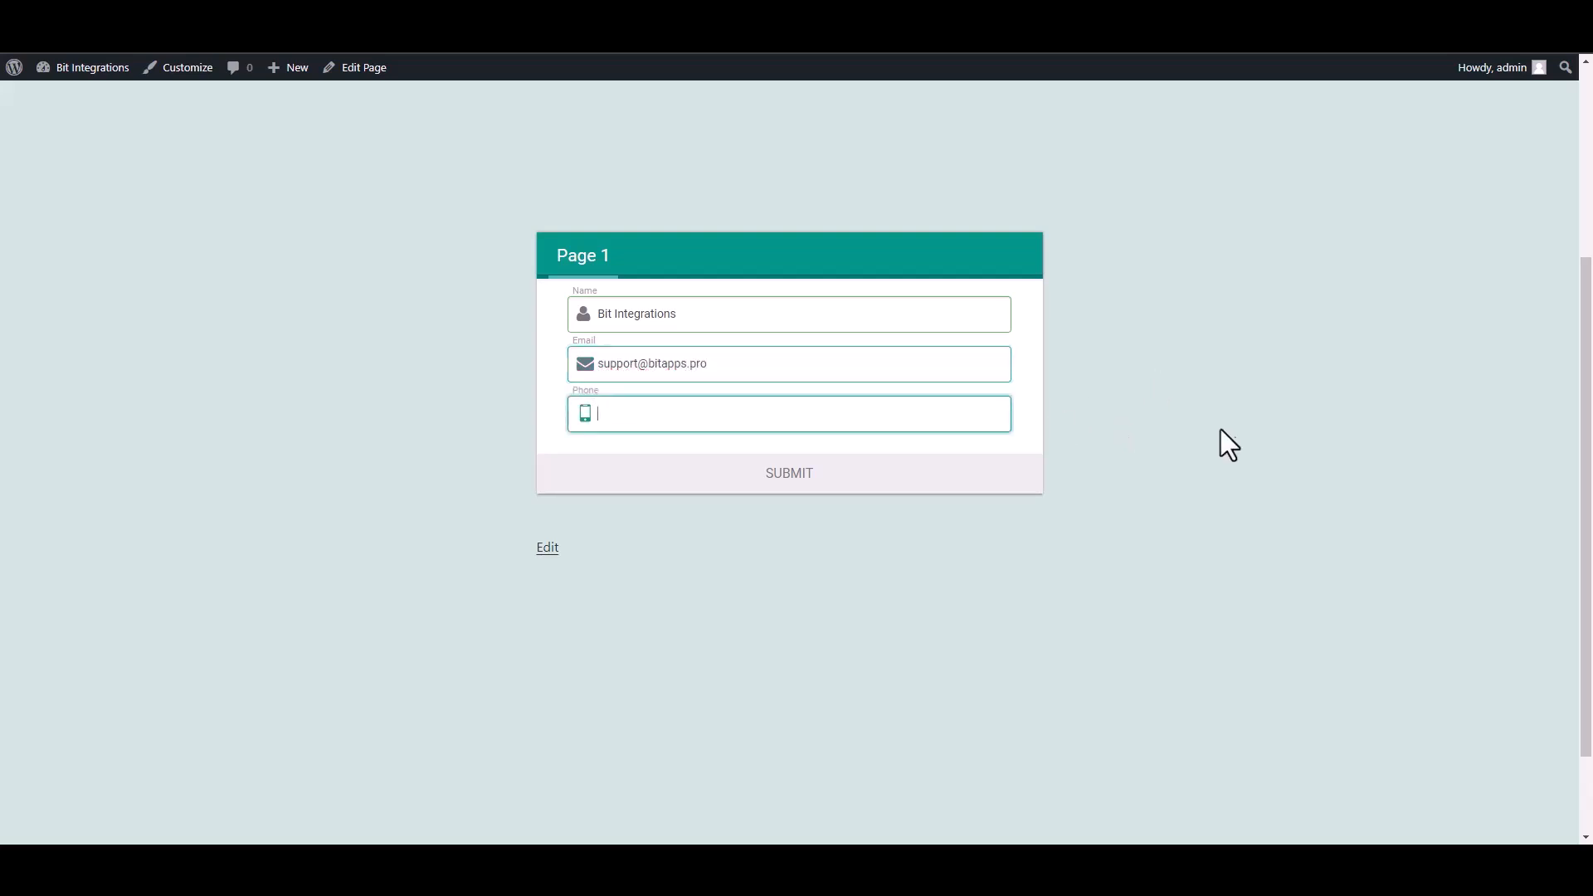
pyautogui.write('444555666')
pyautogui.click(983, 483)
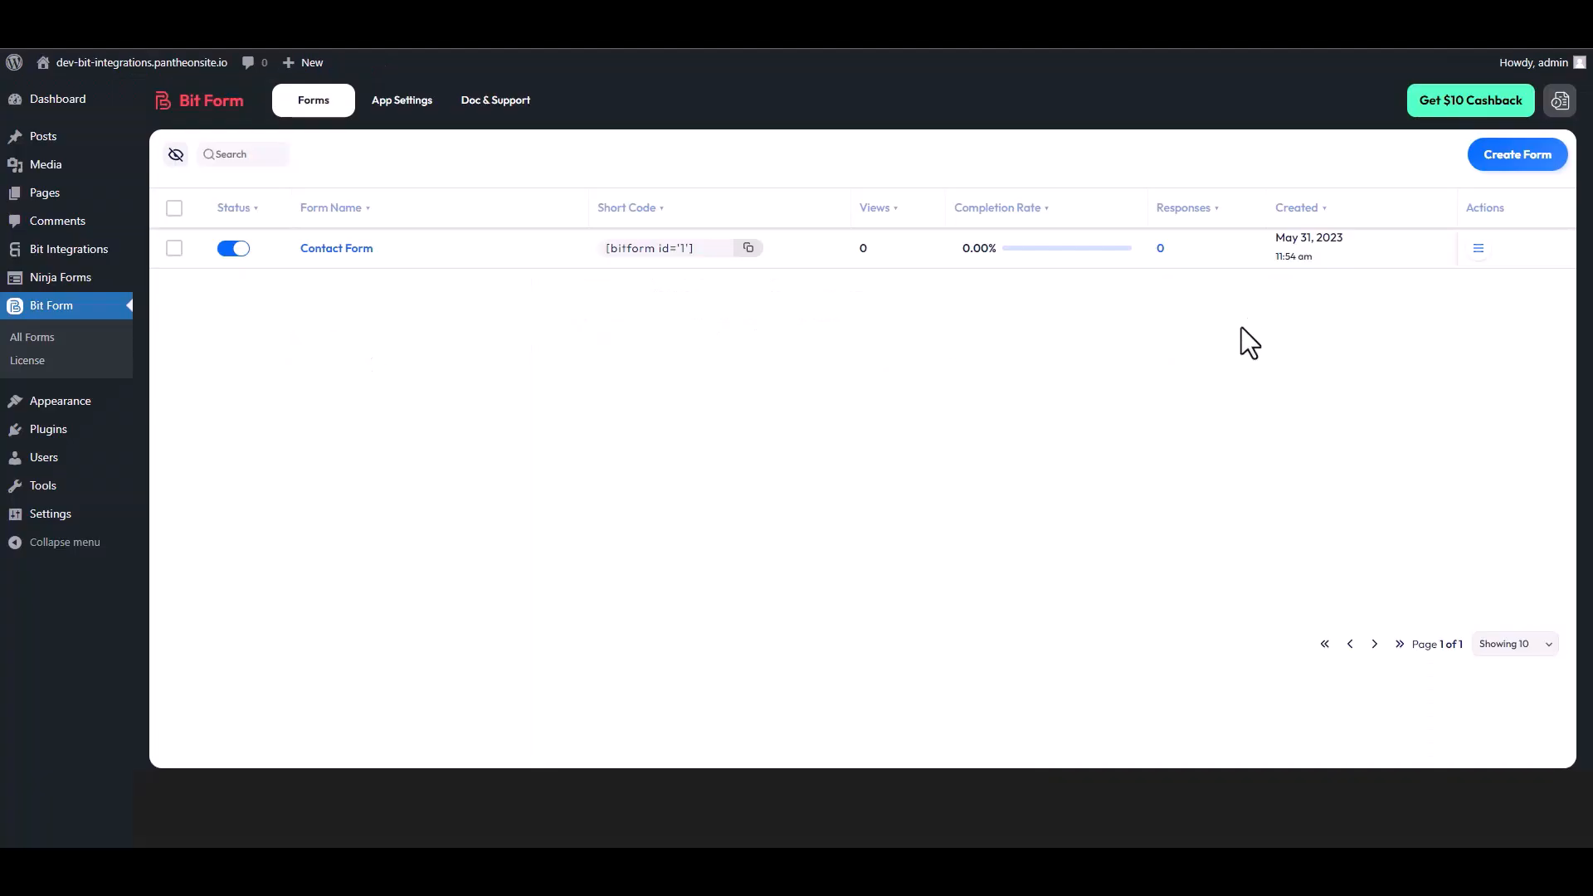
# - Open the Contact Form's responses in Bit Form to check for the submitted test entry
pyautogui.click(1478, 251)
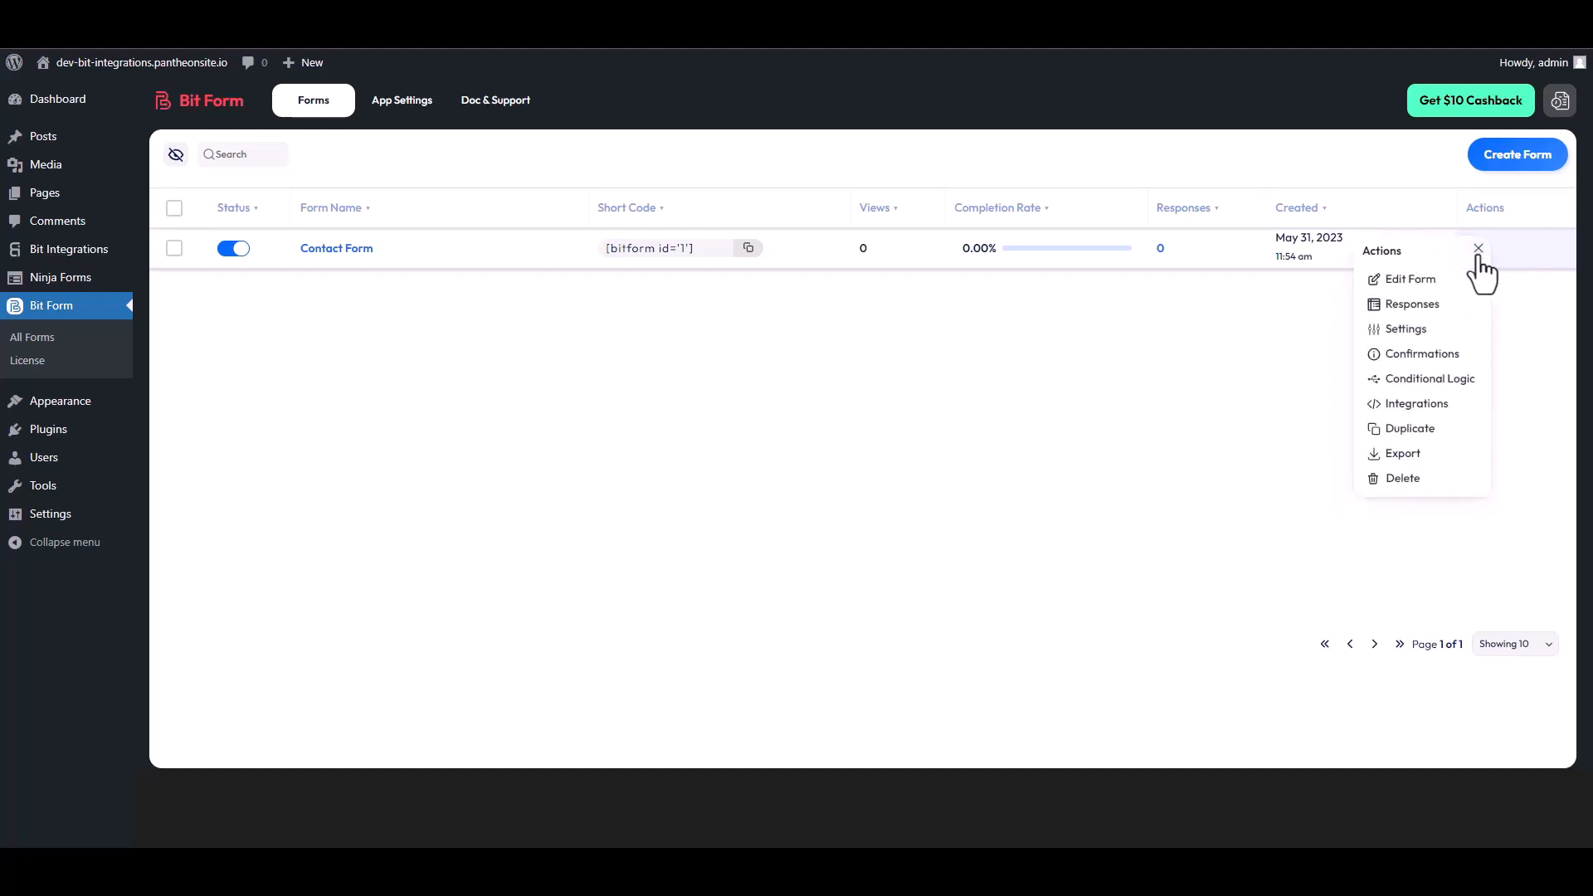
pyautogui.click(1421, 305)
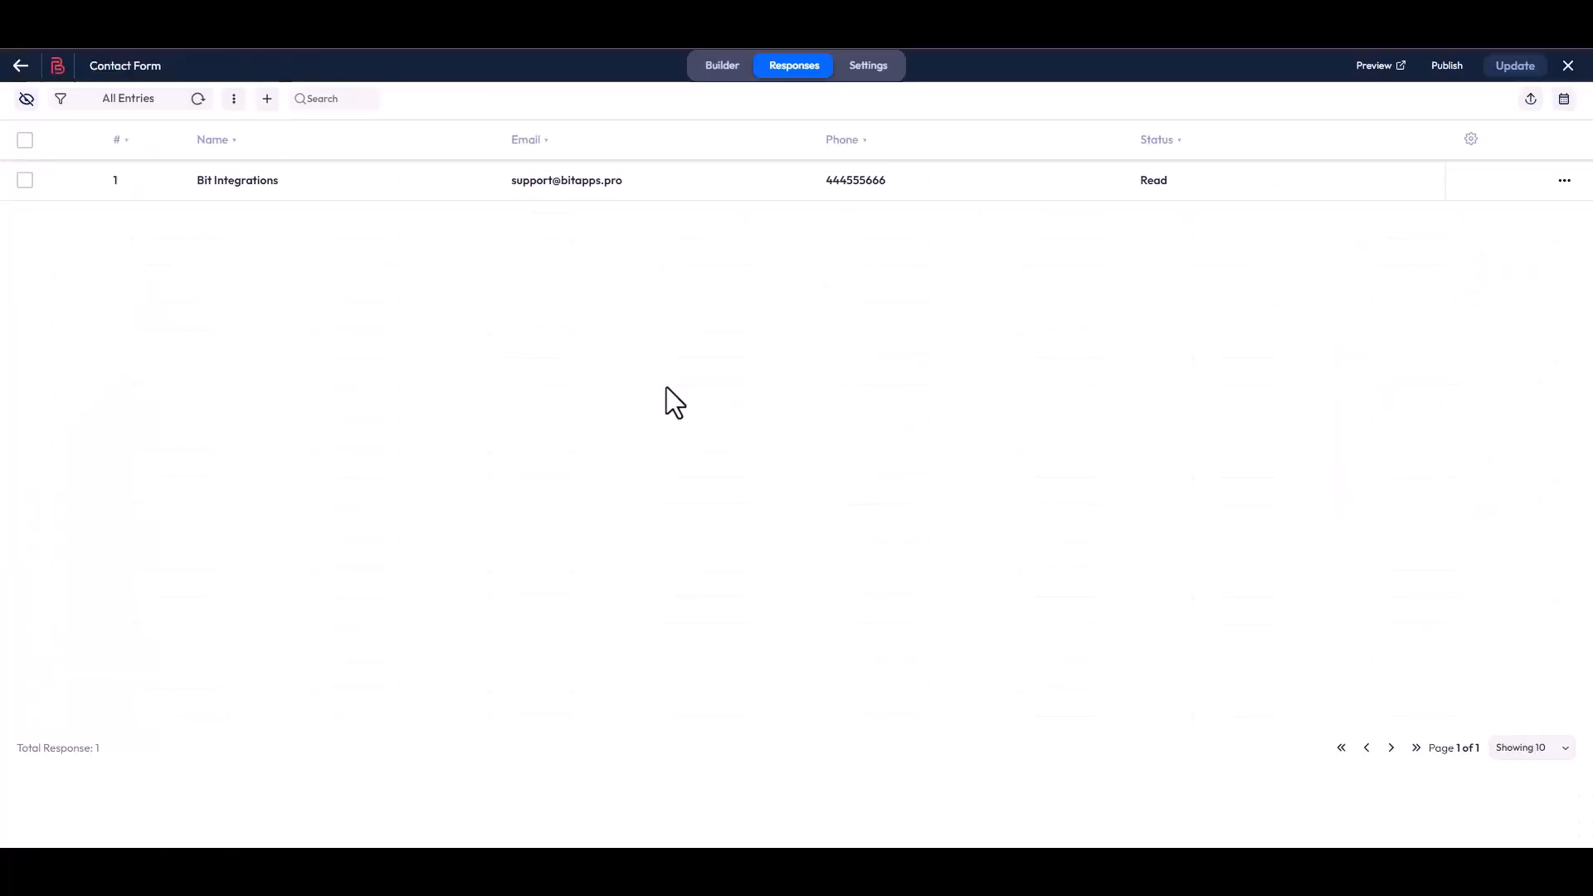